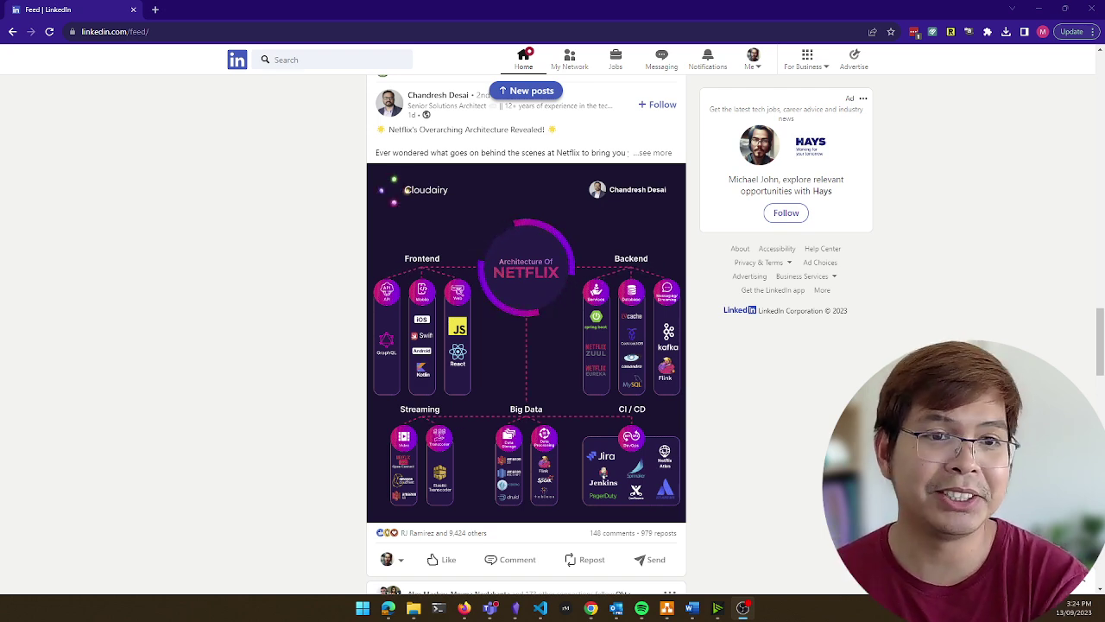
# Switch to the Production Ready Data Analytics Platform diagram in draw.io.
pyautogui.hotkey('alt', 'Tab')
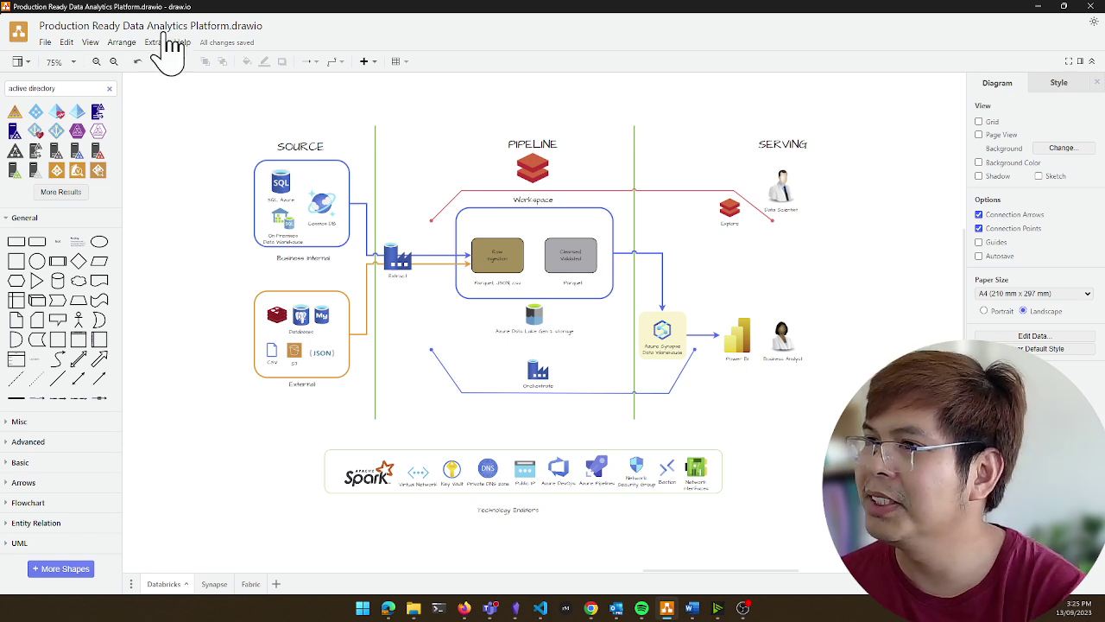
pyautogui.click(135, 45)
pyautogui.click(136, 46)
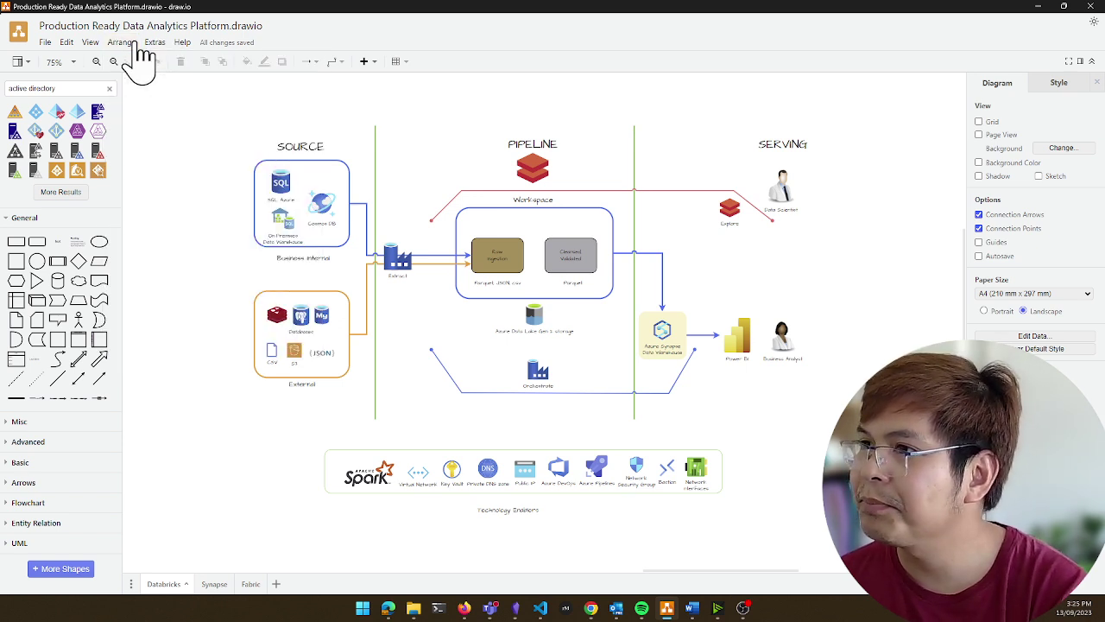
# Show the canvas grid and hide it again.
pyautogui.click(90, 45)
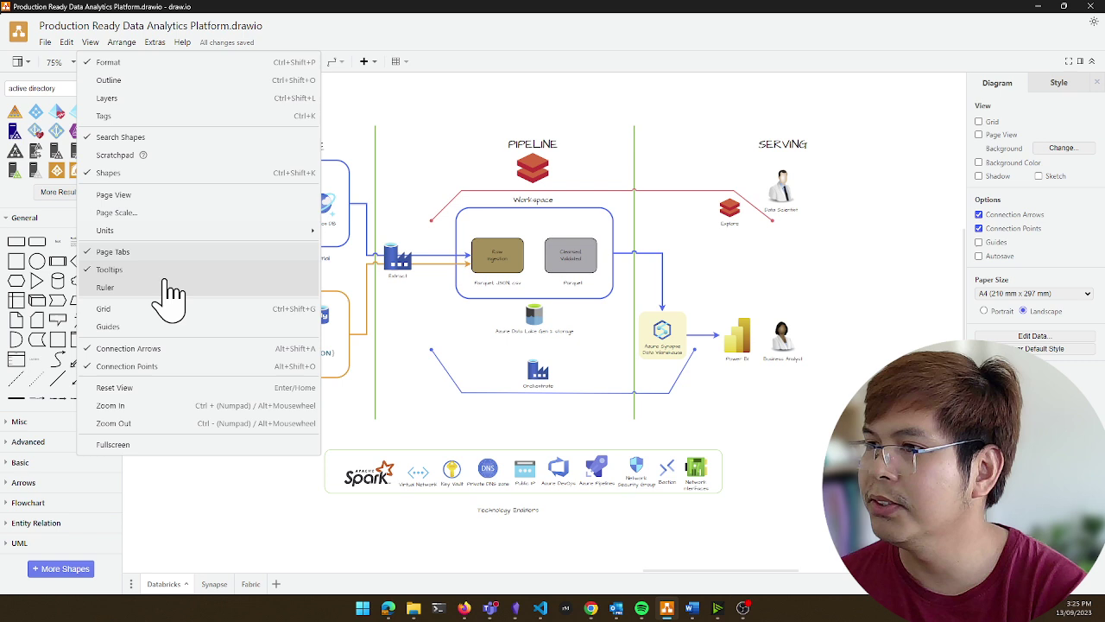
pyautogui.moveTo(167, 240)
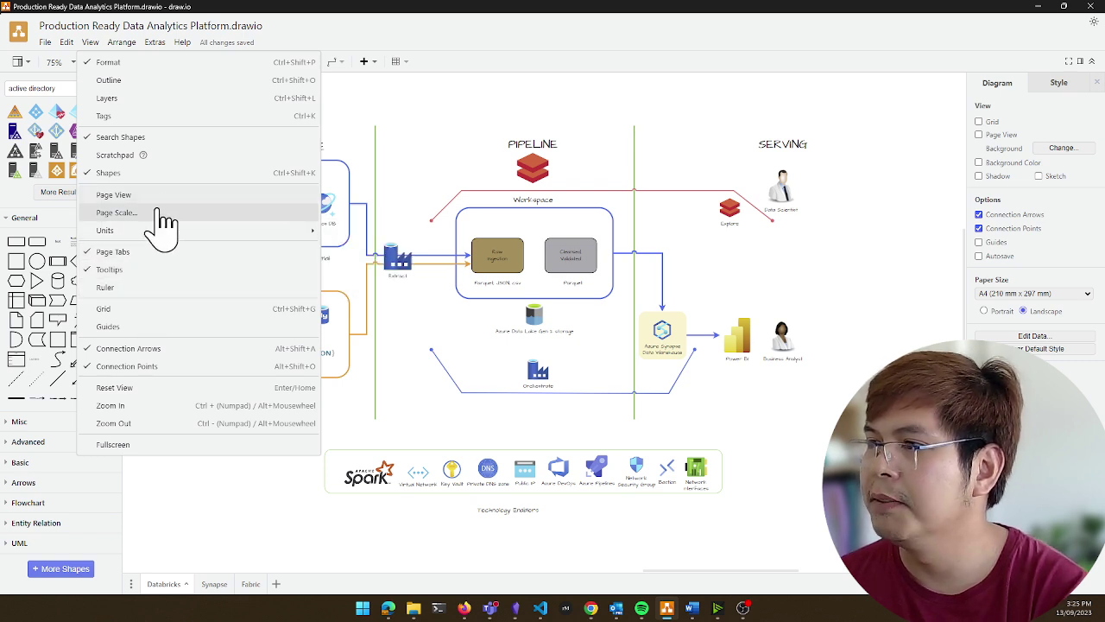
pyautogui.click(164, 315)
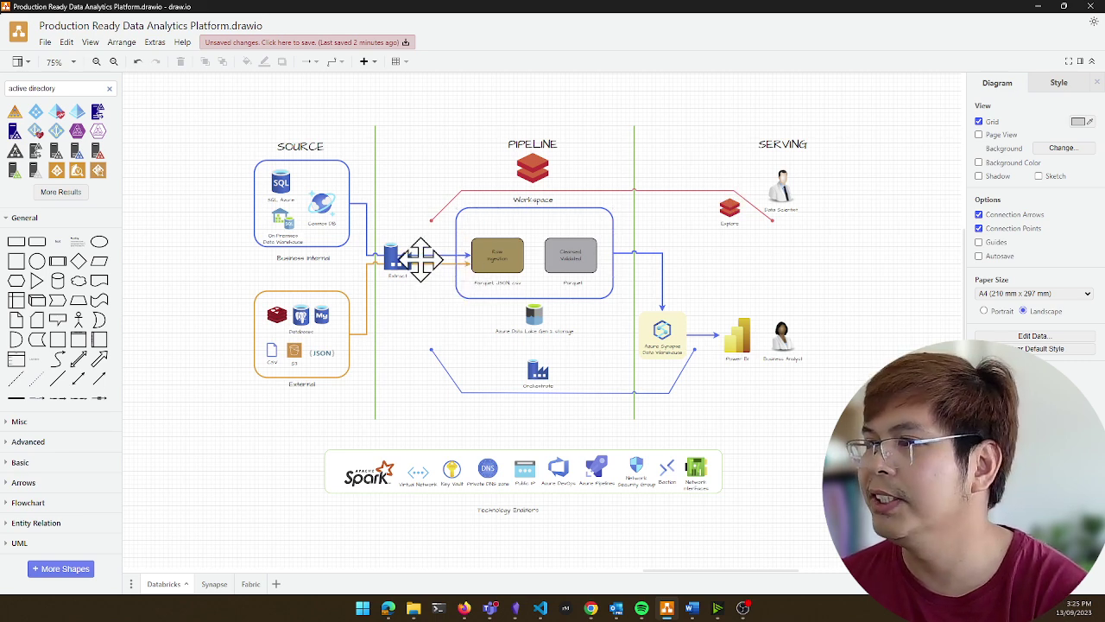
pyautogui.click(89, 41)
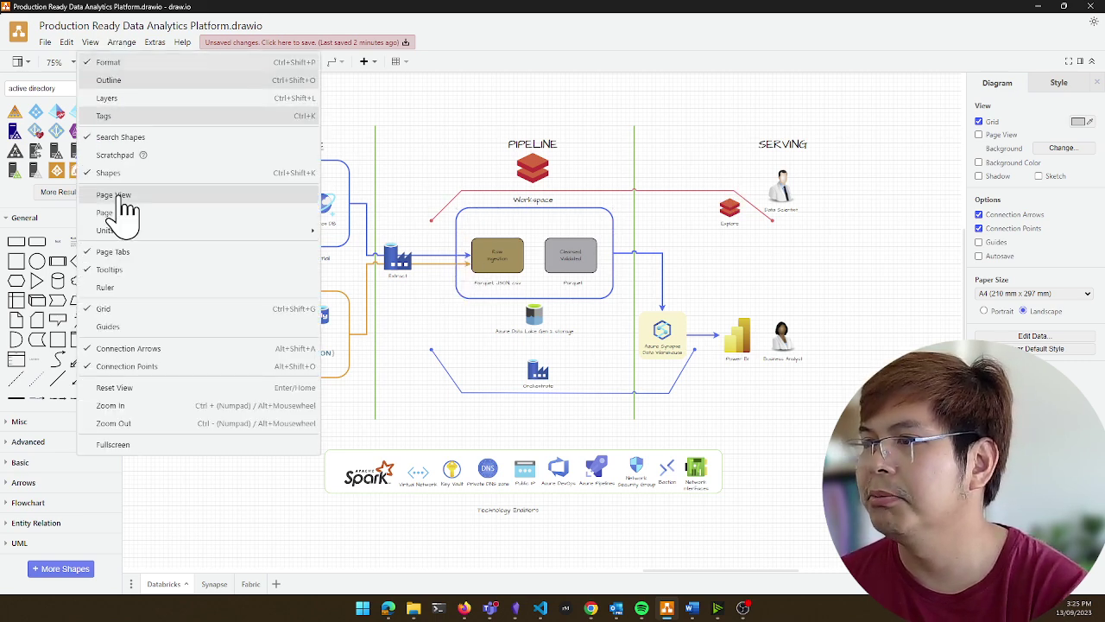
pyautogui.click(153, 324)
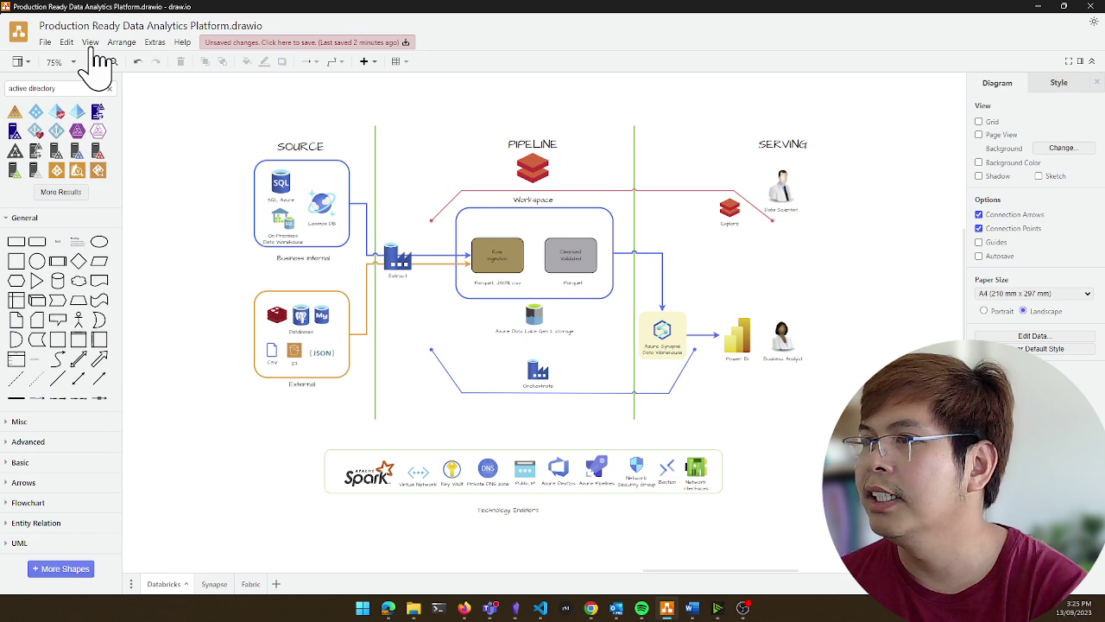
# Enable Page View on the canvas and disable it again.
pyautogui.click(90, 42)
pyautogui.click(154, 198)
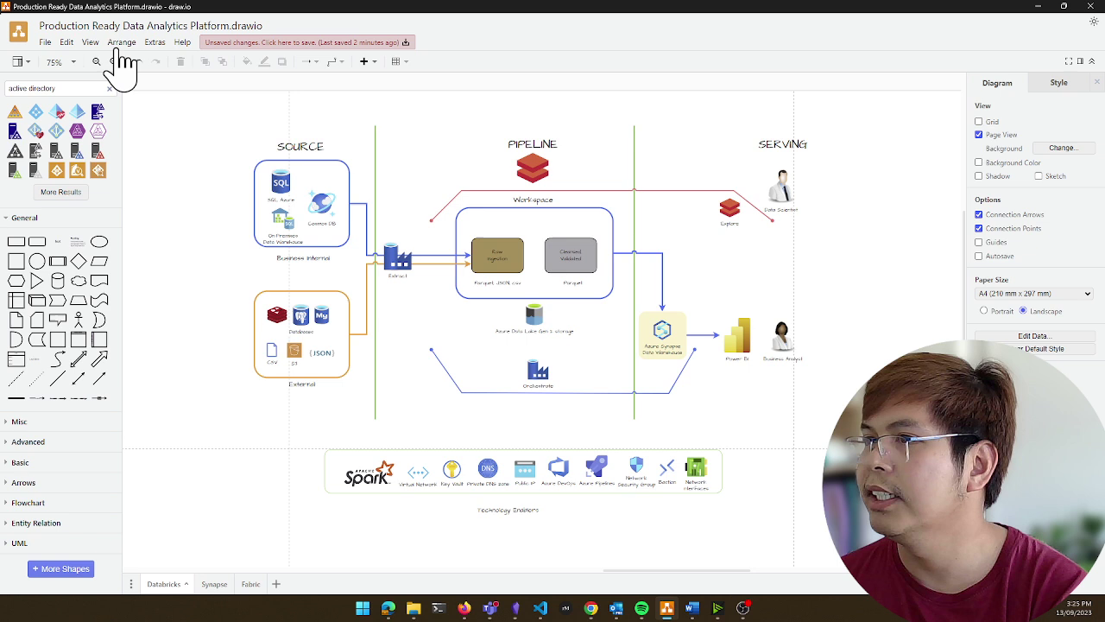
pyautogui.click(91, 42)
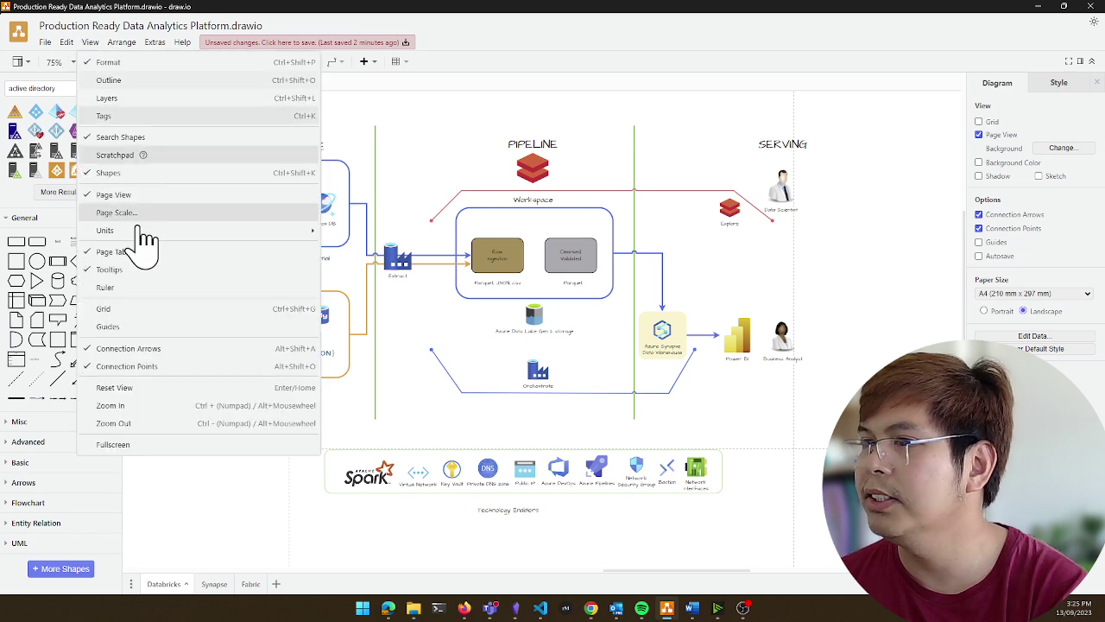
pyautogui.click(129, 196)
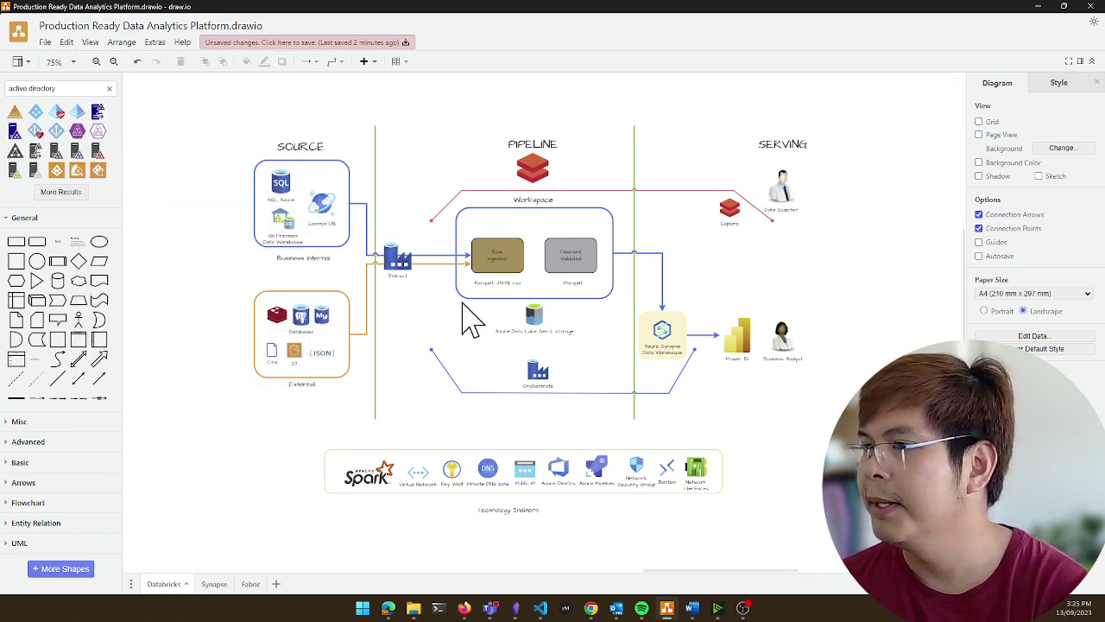
# Enable flow animation on the orange connector from the External sources to the Raw Ingestion block.
pyautogui.click(432, 266)
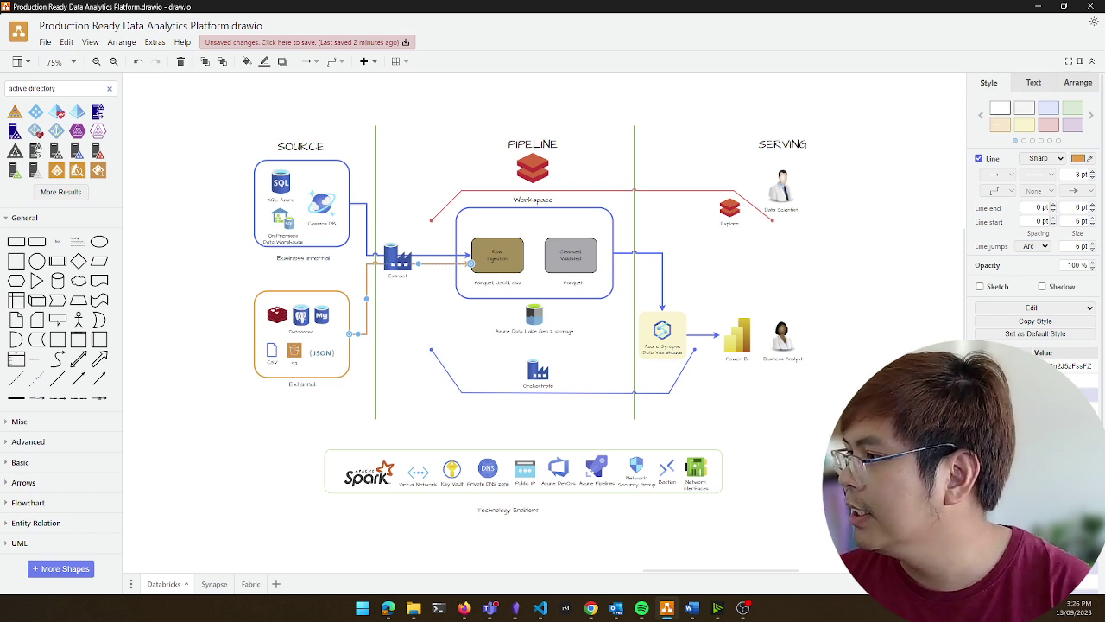
pyautogui.scroll(-3, 1036, 285)
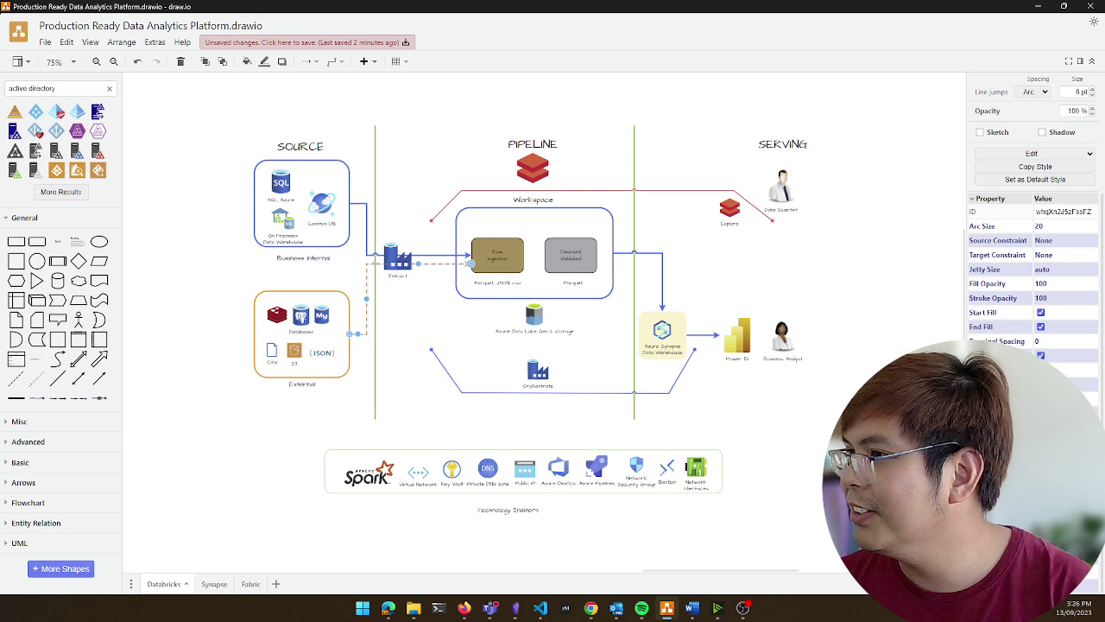
pyautogui.click(1040, 370)
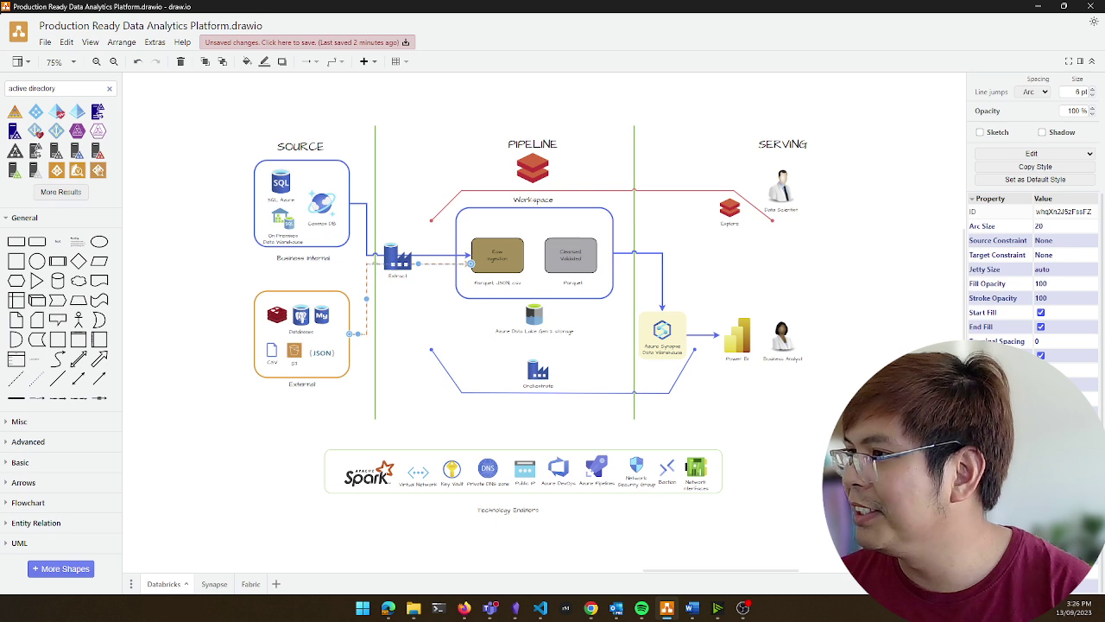
pyautogui.click(461, 319)
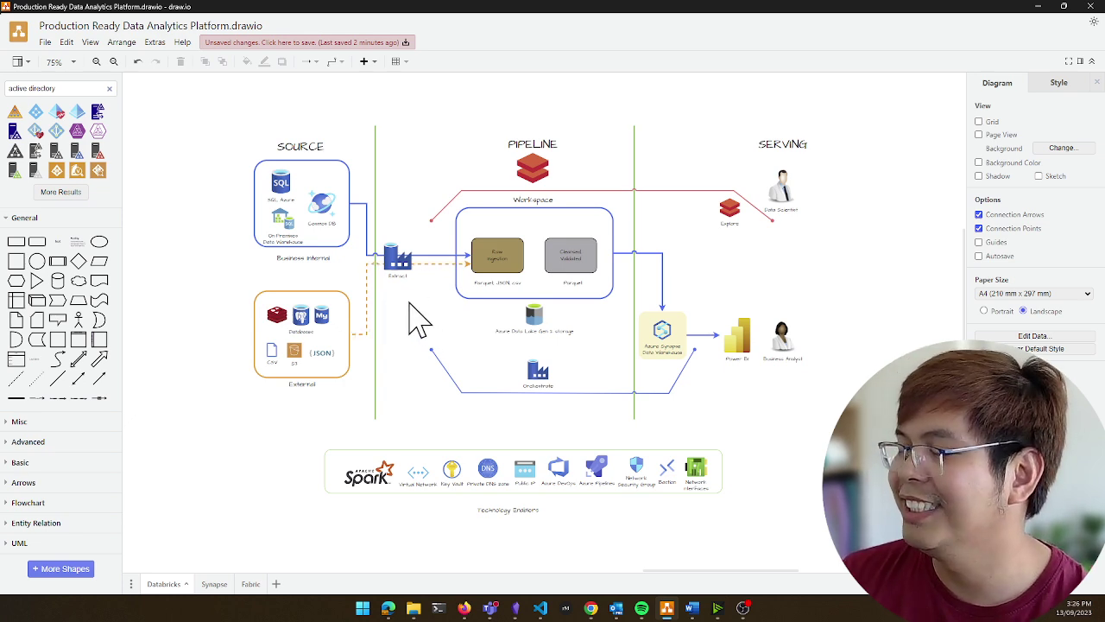
pyautogui.scroll(6, 406, 316)
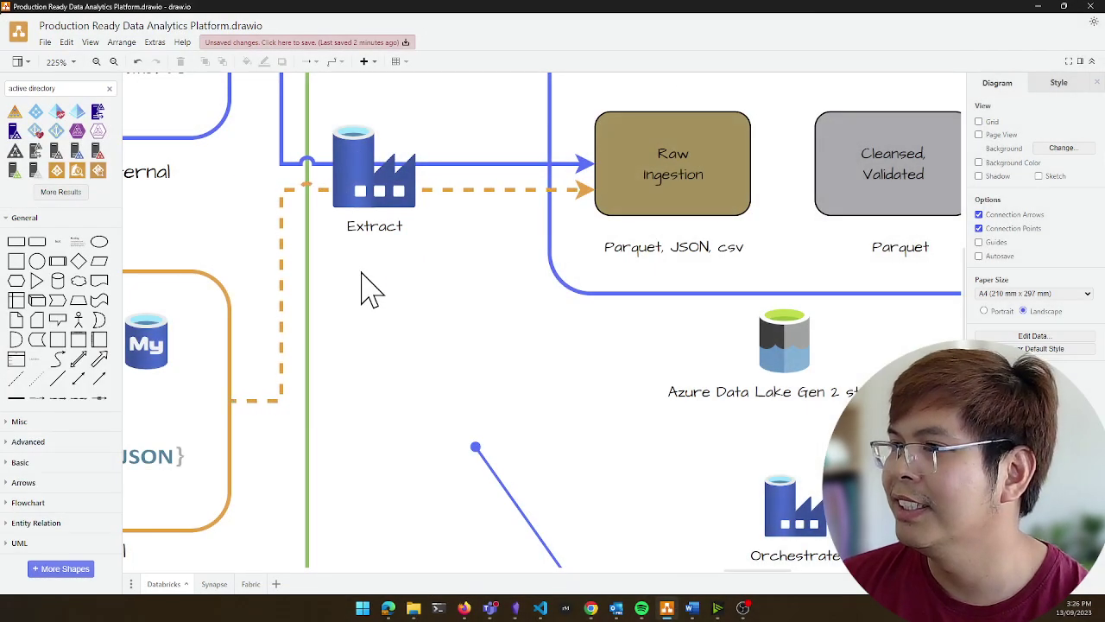
pyautogui.scroll(-5, 365, 288)
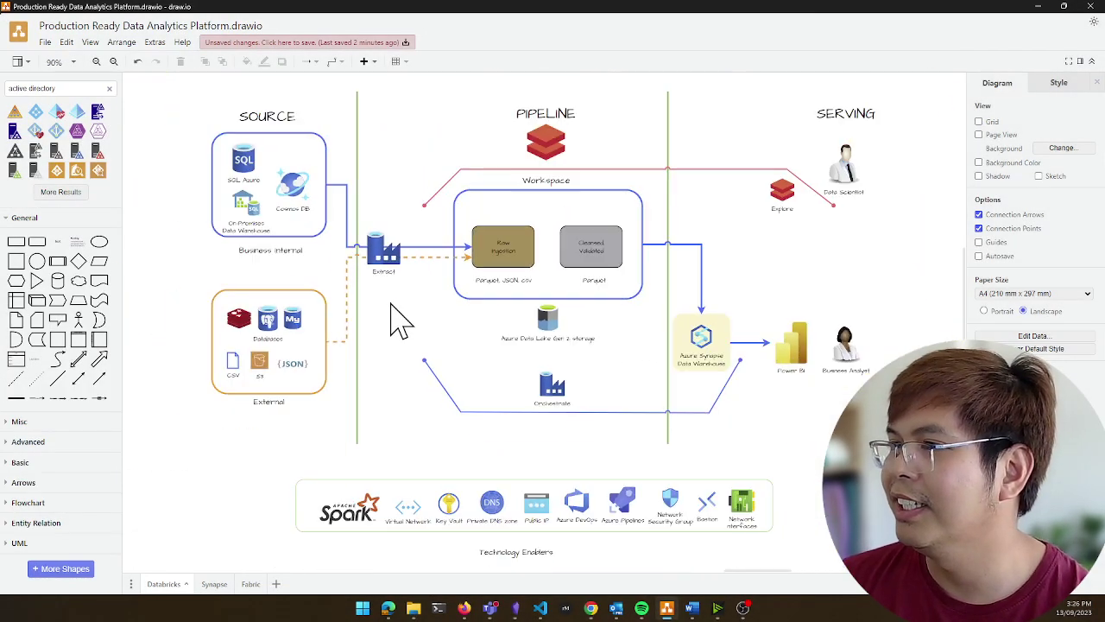
# Enable flow animation on the Business Internal connector, the red Workspace line, the blue Orchestrate line and the connector into Azure Synapse together.
pyautogui.click(429, 248)
pyautogui.click(448, 183)
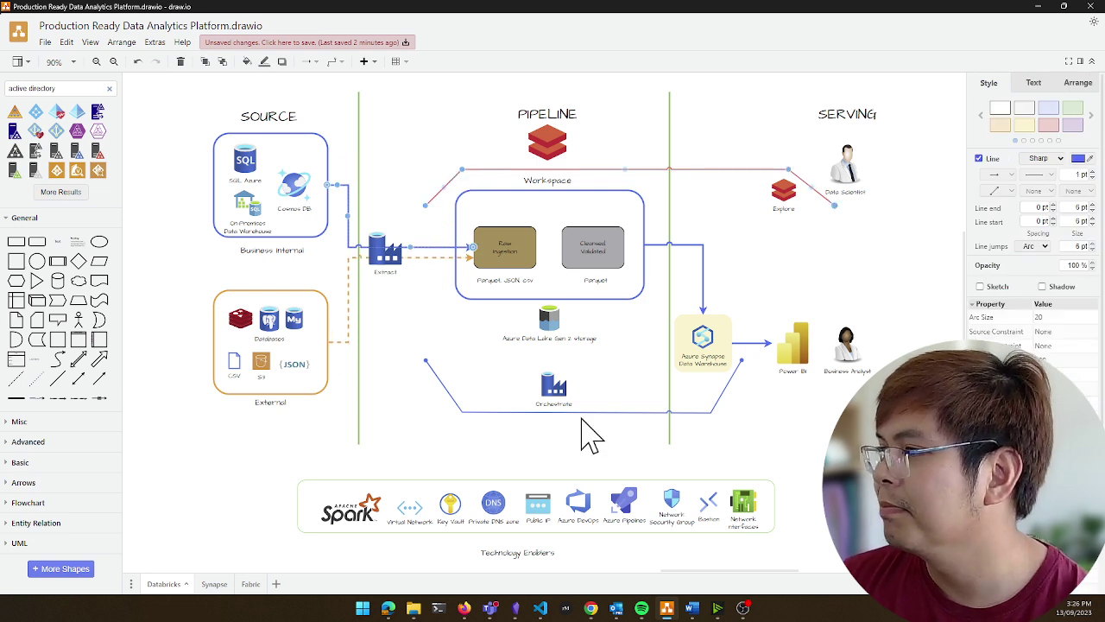
pyautogui.click(703, 271)
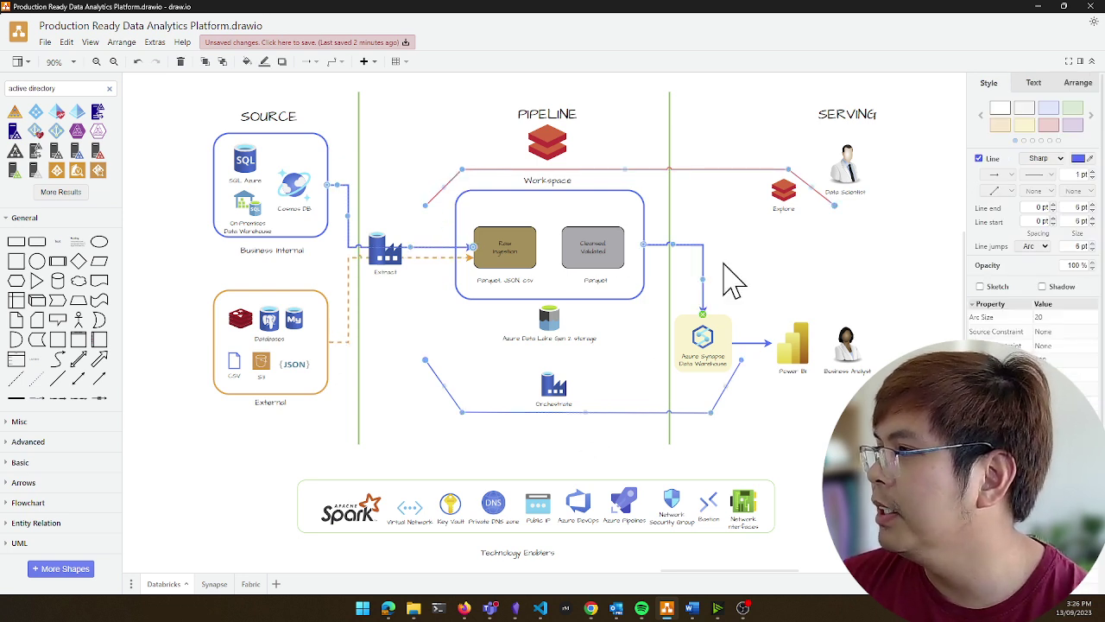
pyautogui.scroll(-2, 1028, 389)
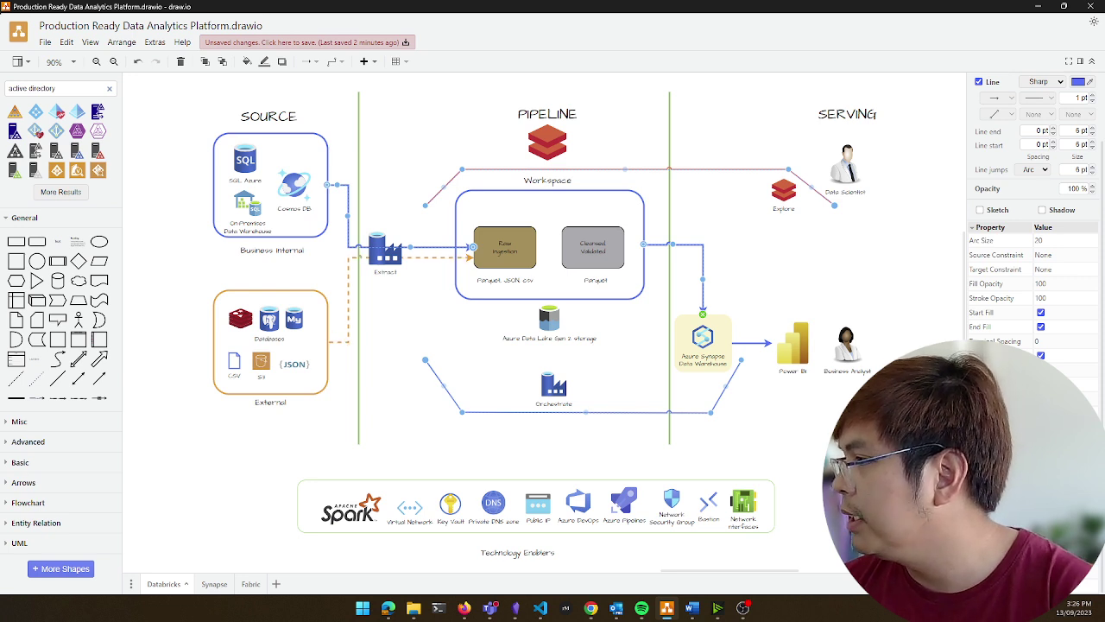
pyautogui.click(851, 309)
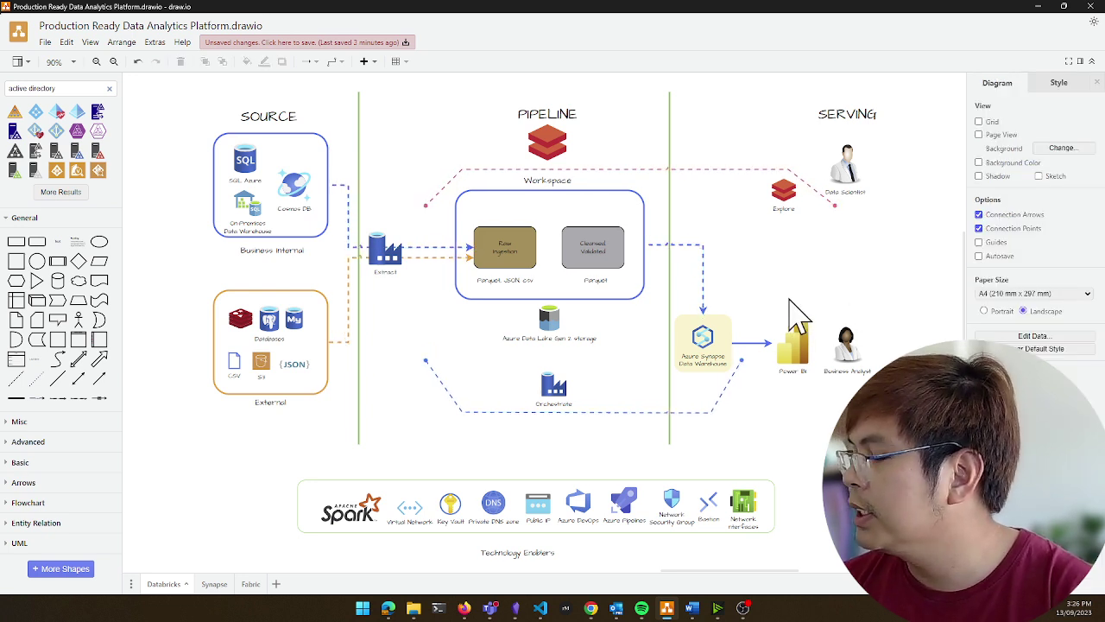
# Examine the properties of the blue rounded box around the Raw Ingestion and Cleansed, Validated blocks.
pyautogui.click(640, 289)
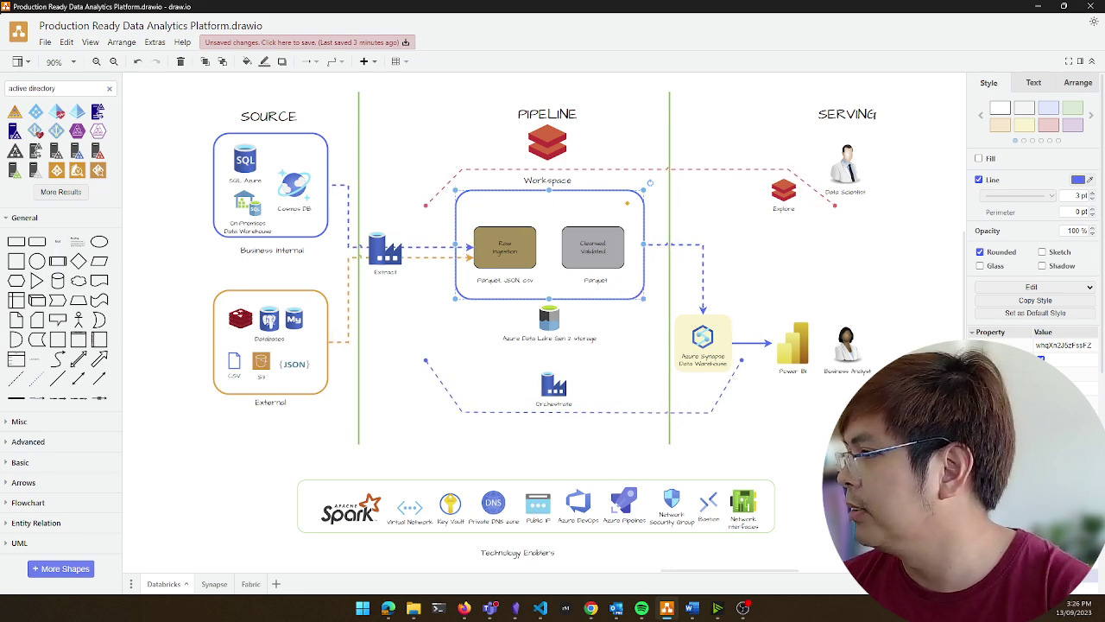
pyautogui.scroll(-3, 1033, 242)
pyautogui.scroll(-4, 1033, 225)
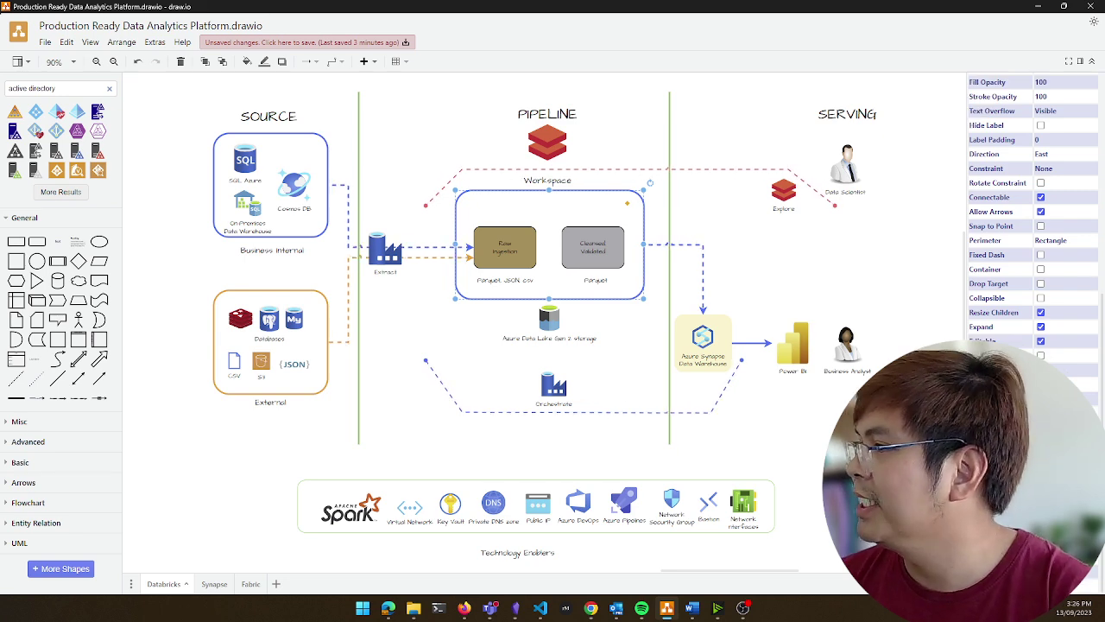
pyautogui.click(630, 342)
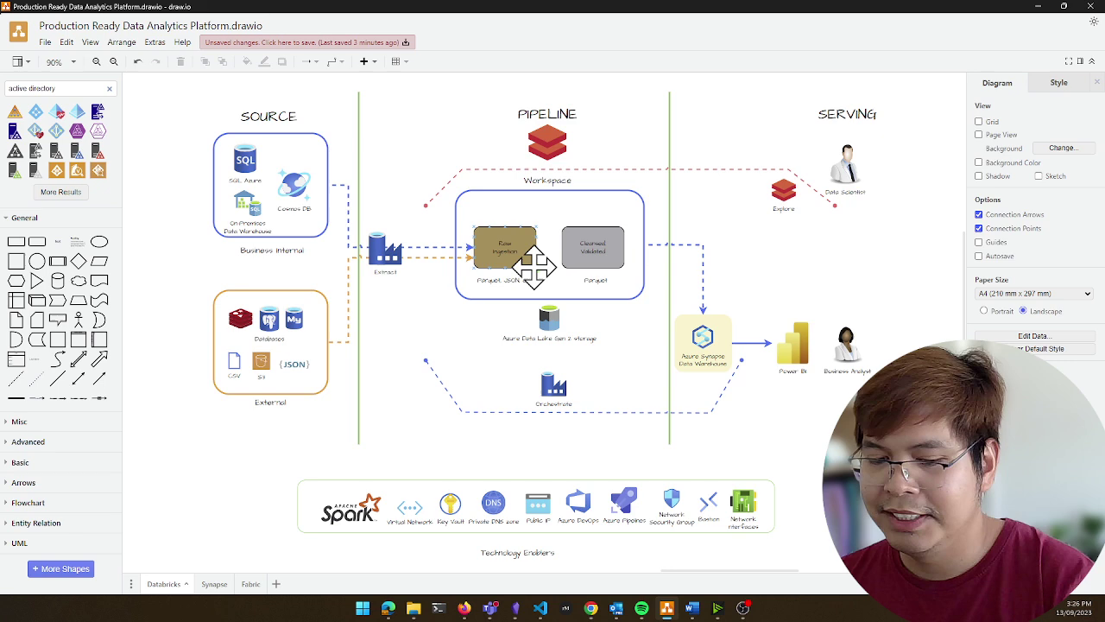
# Save the diagram and check the file formats offered for saving a copy, without creating one.
pyautogui.hotkey('ctrl', 's')
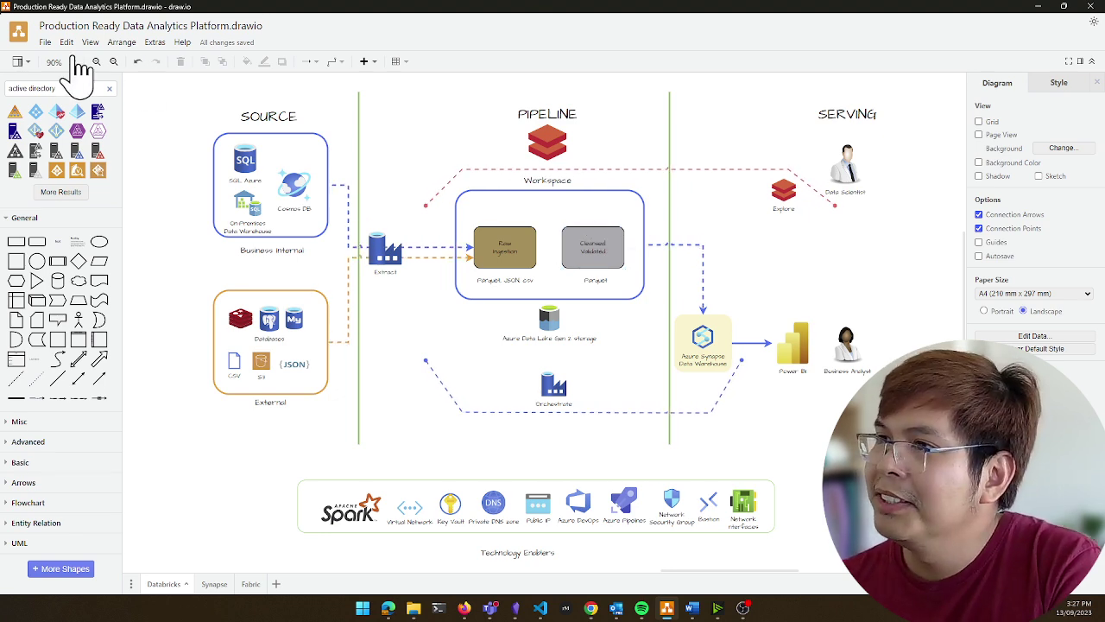
pyautogui.click(45, 43)
pyautogui.click(121, 160)
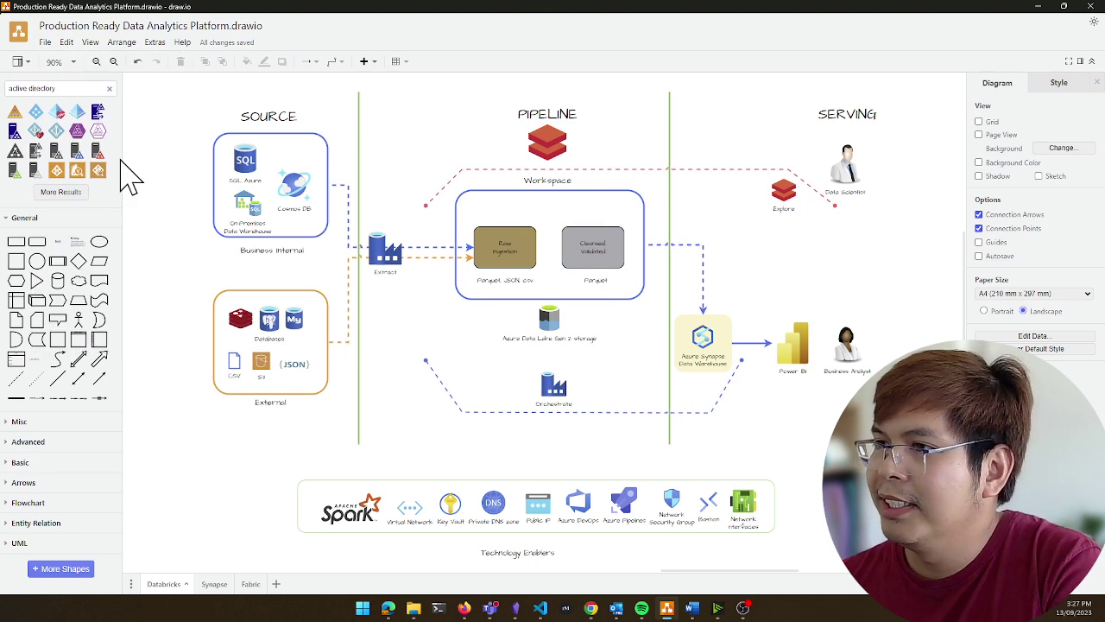
pyautogui.click(190, 246)
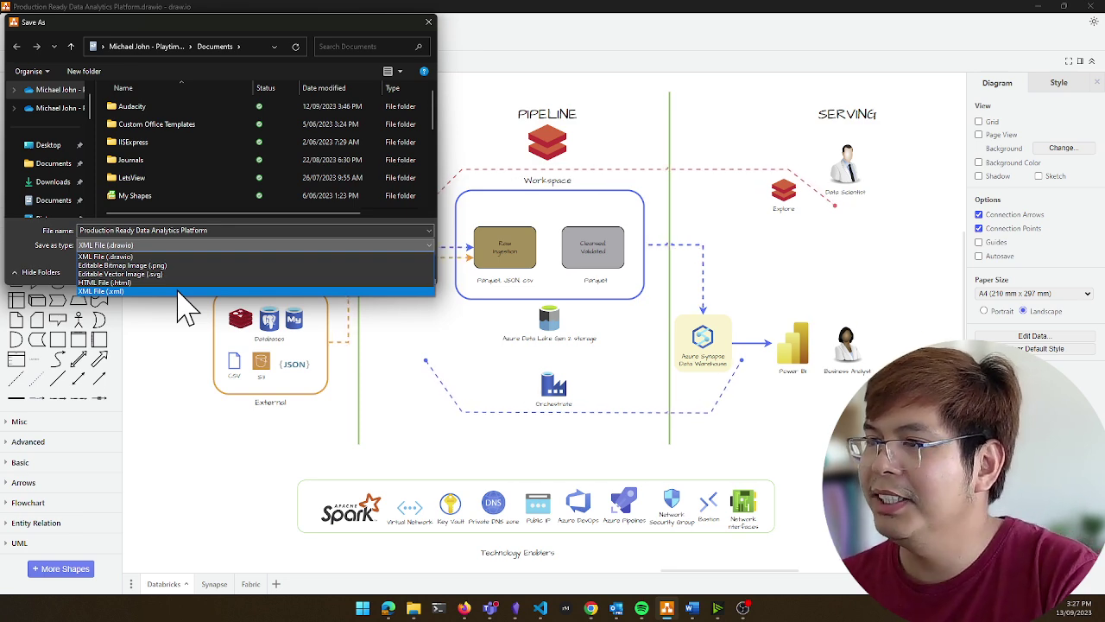
pyautogui.press('Escape')
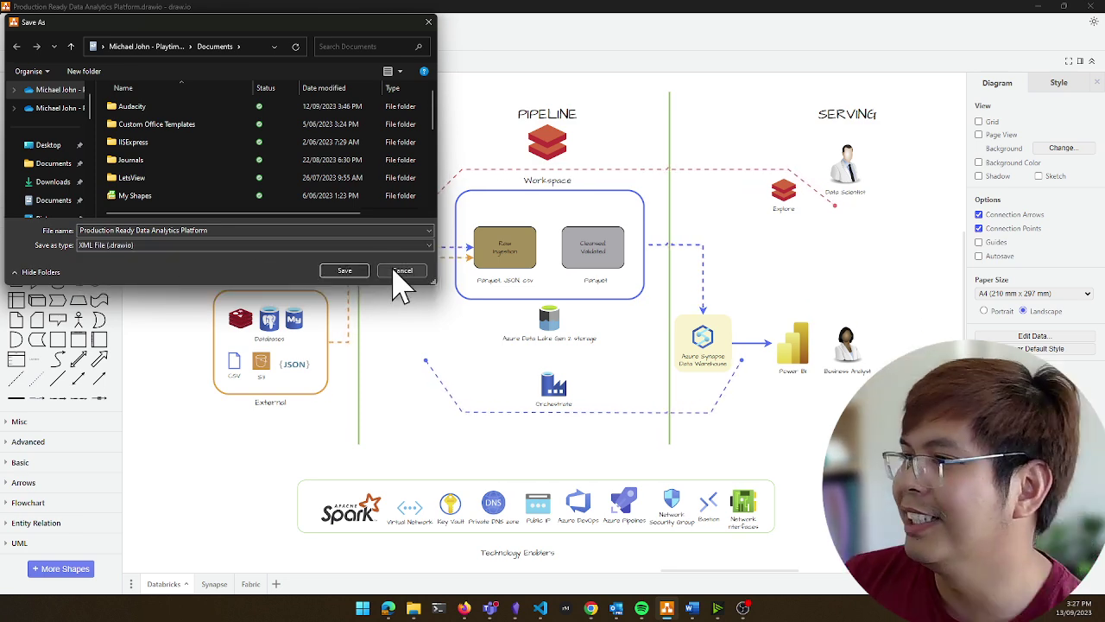
pyautogui.click(402, 271)
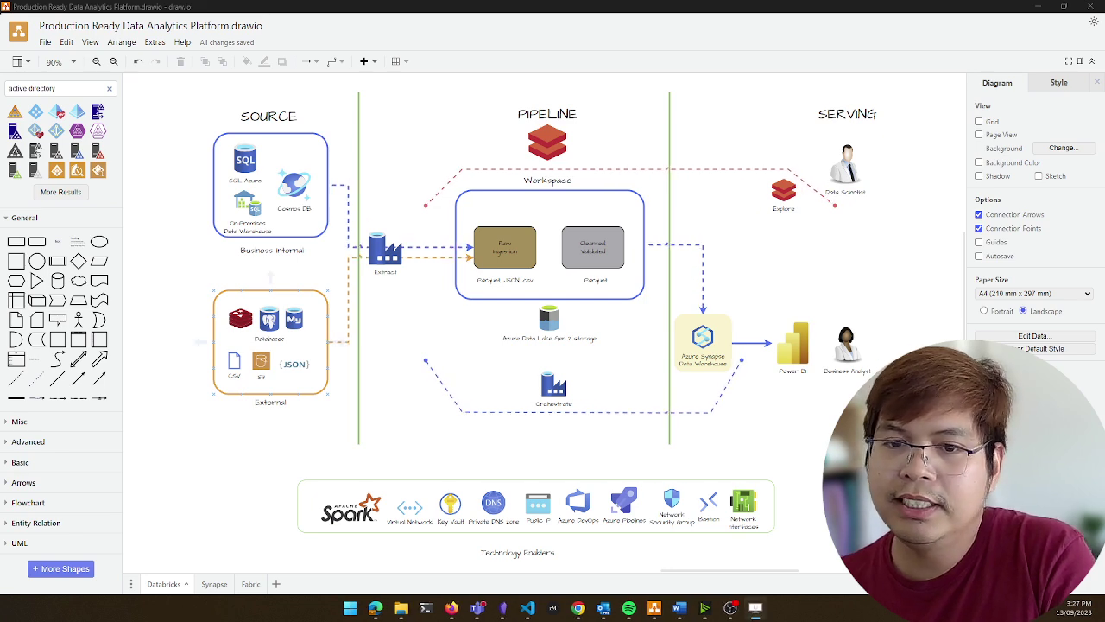
# Open the ScreenToGif recorder and position its capture frame, about 1202 × 836 px, around the architecture diagram.
pyautogui.moveTo(306, 291); pyautogui.dragTo(335, 235)
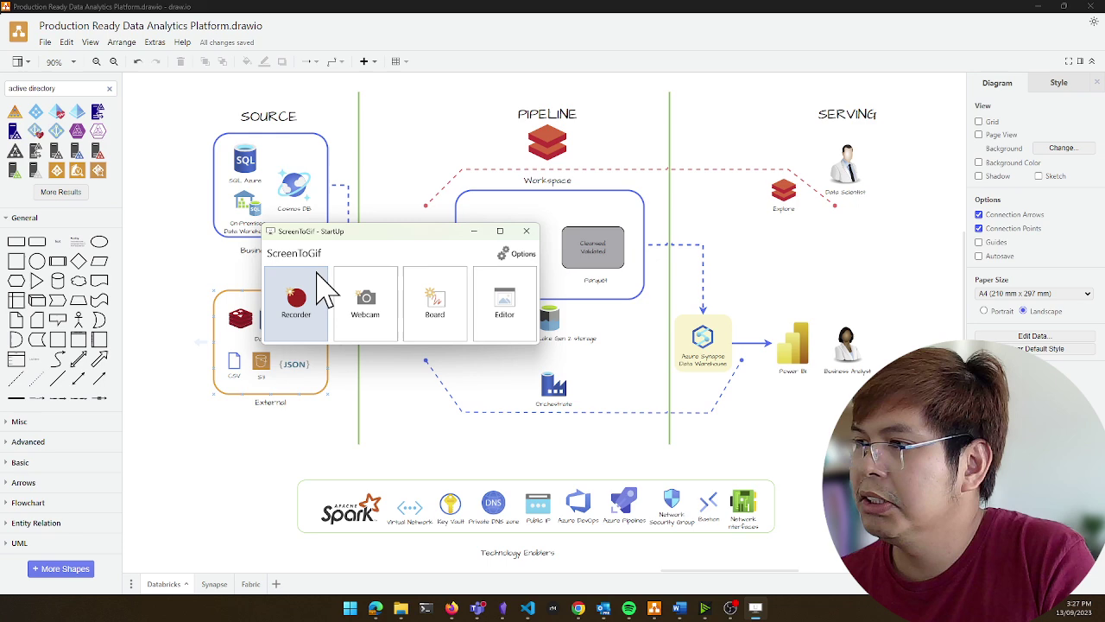
pyautogui.click(298, 304)
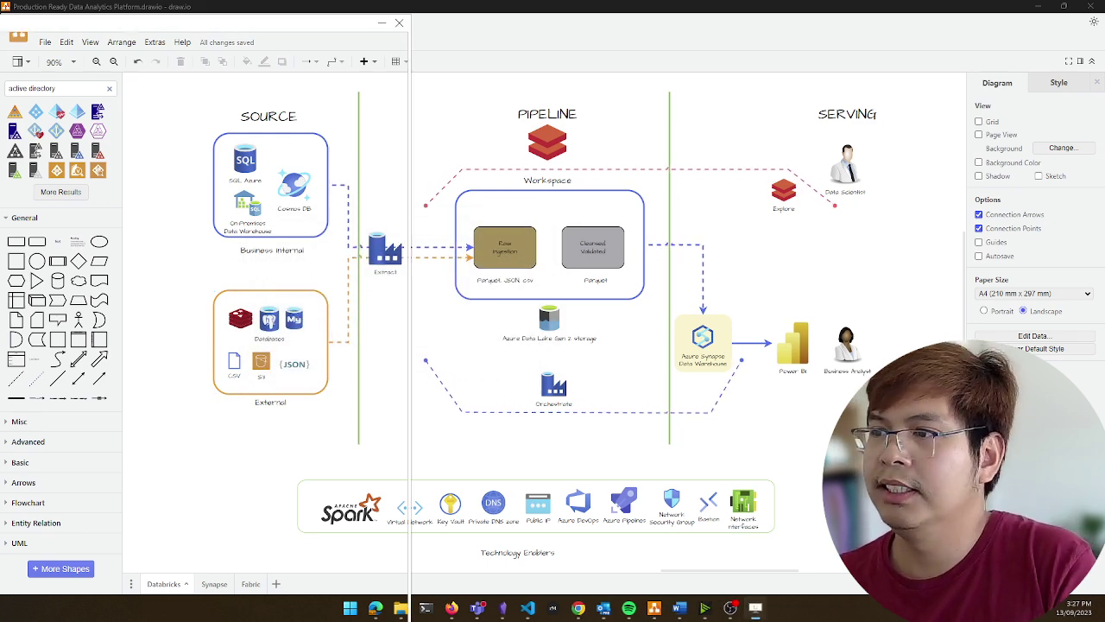
pyautogui.moveTo(577, 232); pyautogui.dragTo(721, 140)
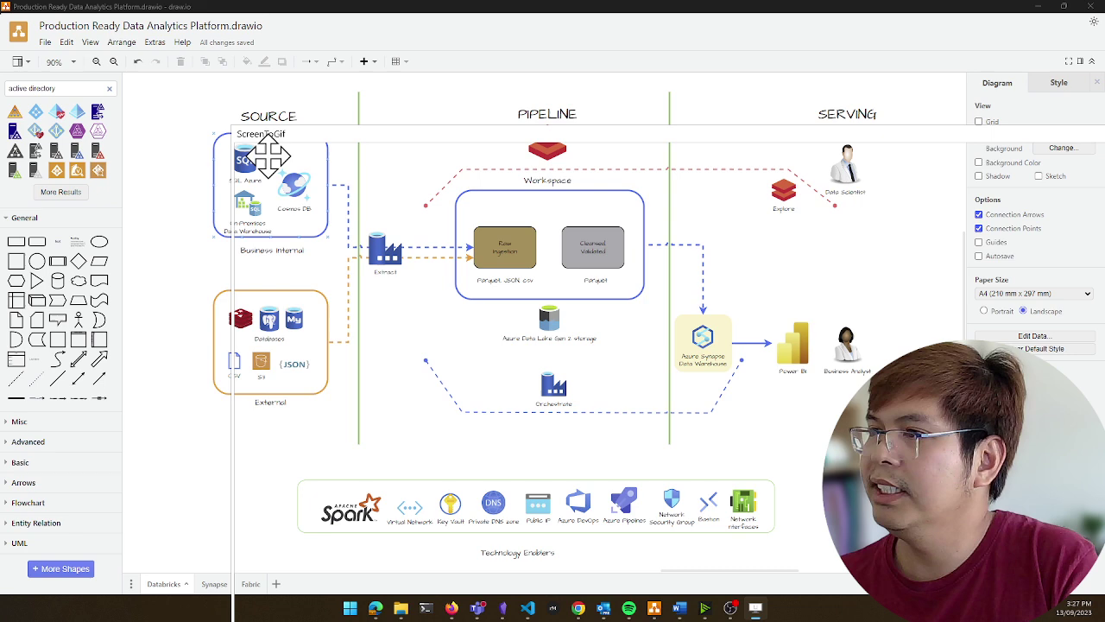
pyautogui.moveTo(222, 118); pyautogui.dragTo(195, 91)
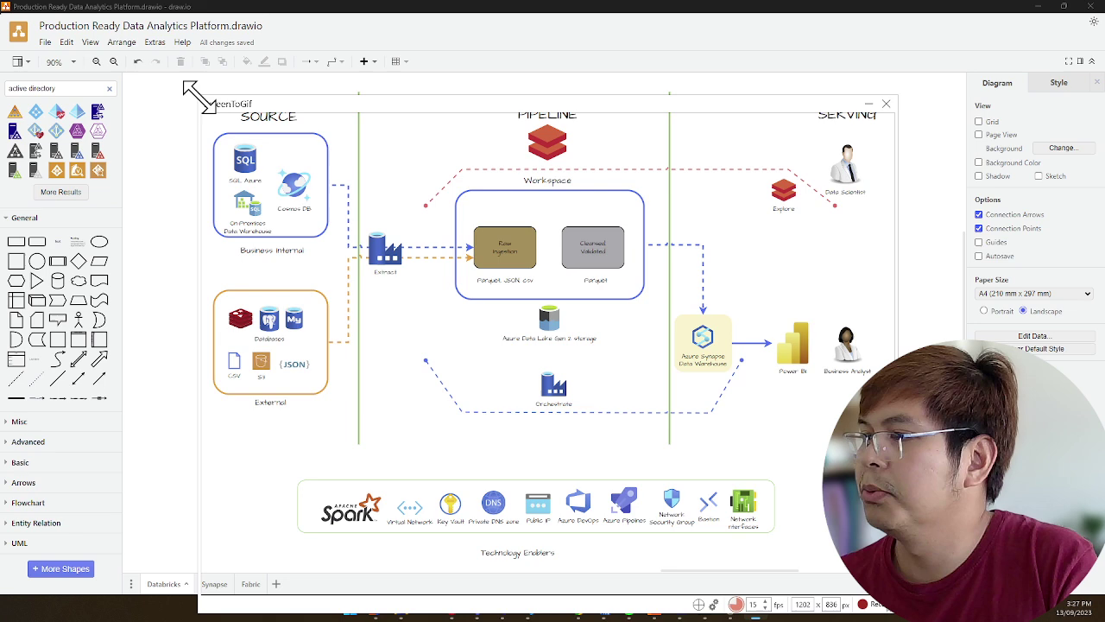
pyautogui.moveTo(250, 113); pyautogui.dragTo(248, 74)
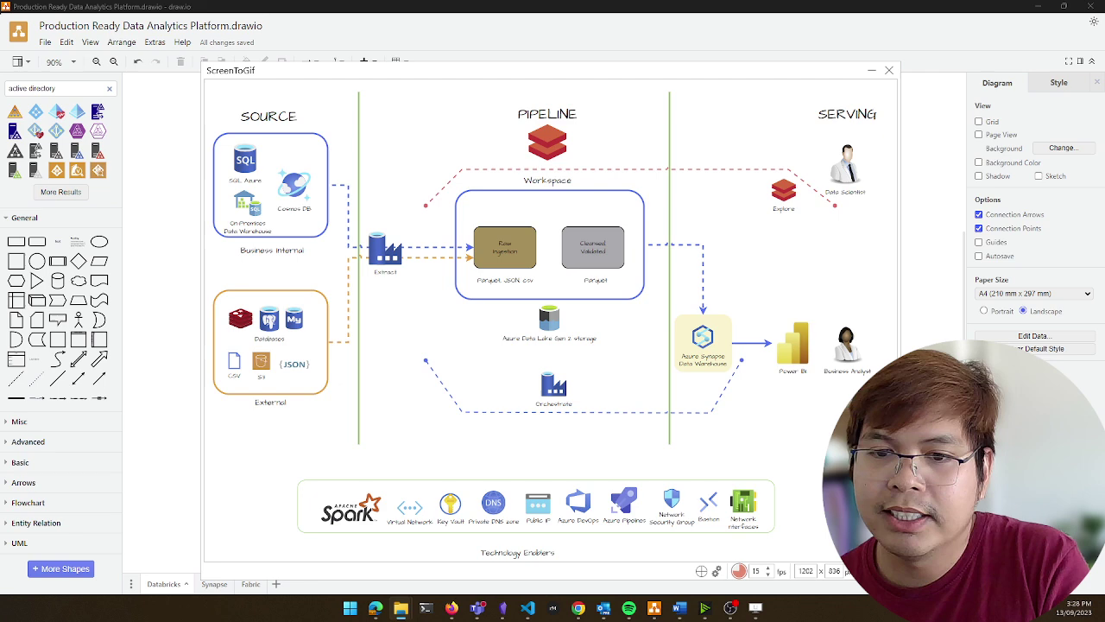
# Insert the green and black logo image into the diagram and place it below the Power BI and Business Analyst icons.
pyautogui.moveTo(780, 271); pyautogui.dragTo(753, 252)
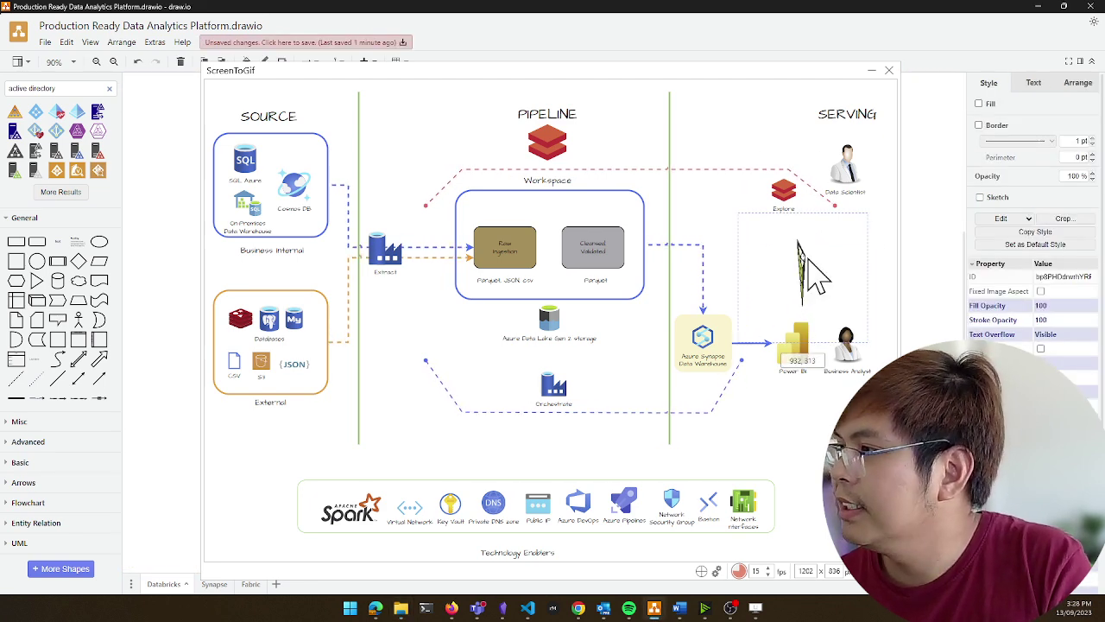
pyautogui.moveTo(804, 289); pyautogui.dragTo(821, 430)
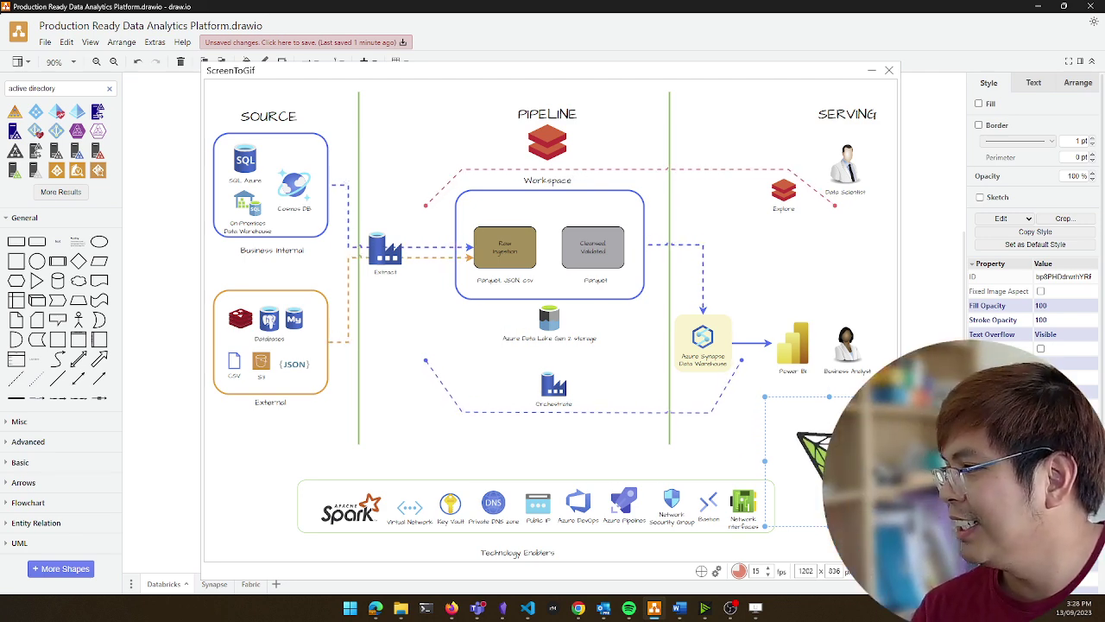
# Deselect the logo, record the animated diagram in the capture frame for about 14 seconds, and stop the recording.
pyautogui.press('Escape')
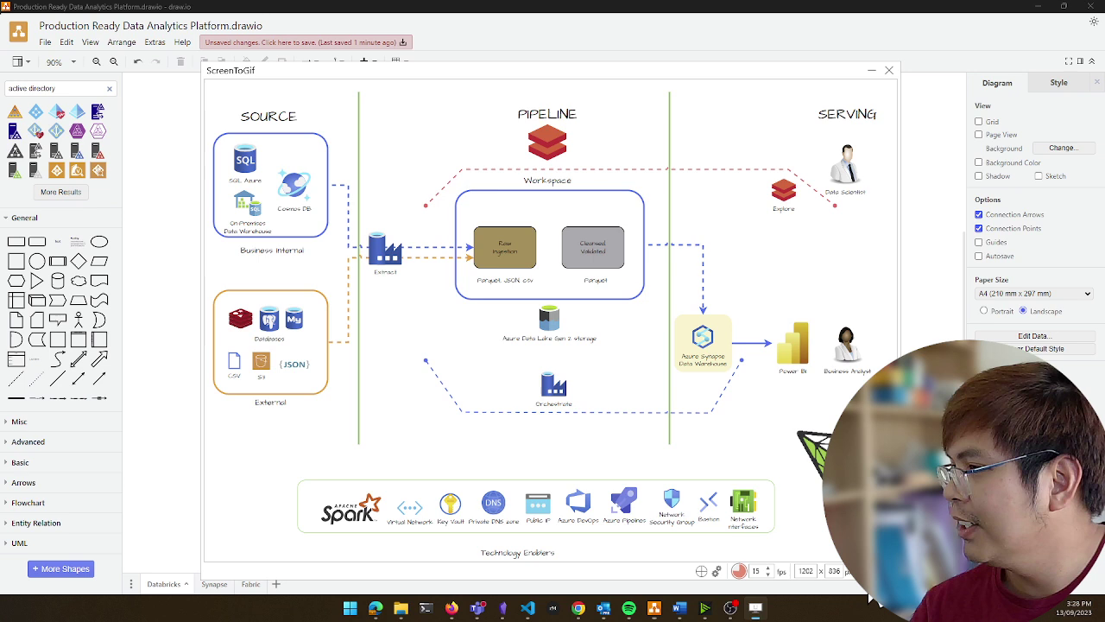
pyautogui.press('F7')
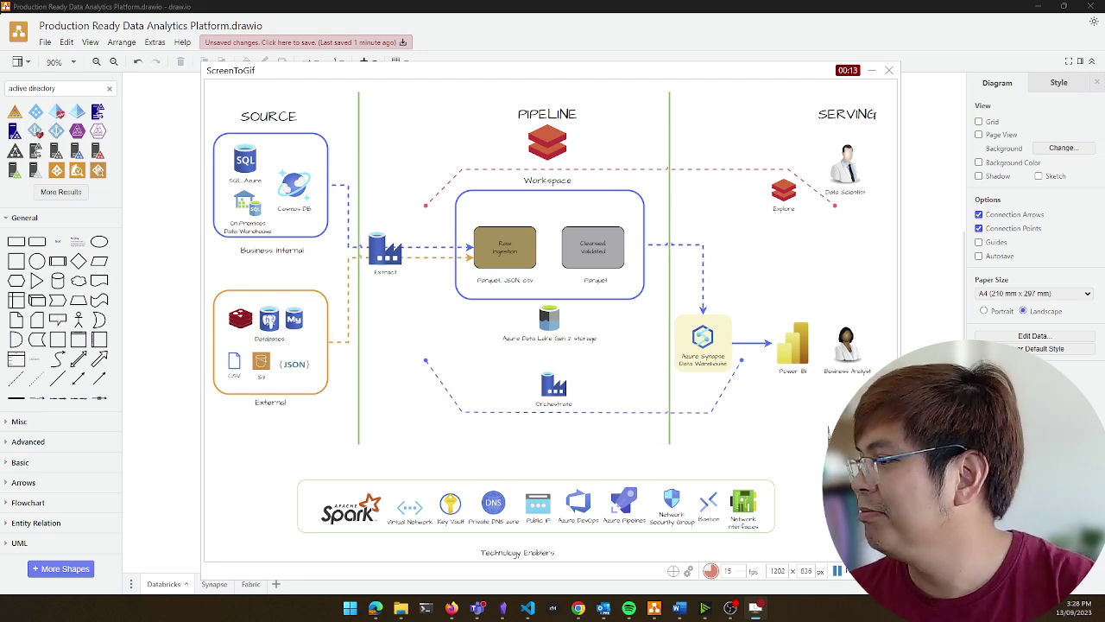
pyautogui.press('F8')
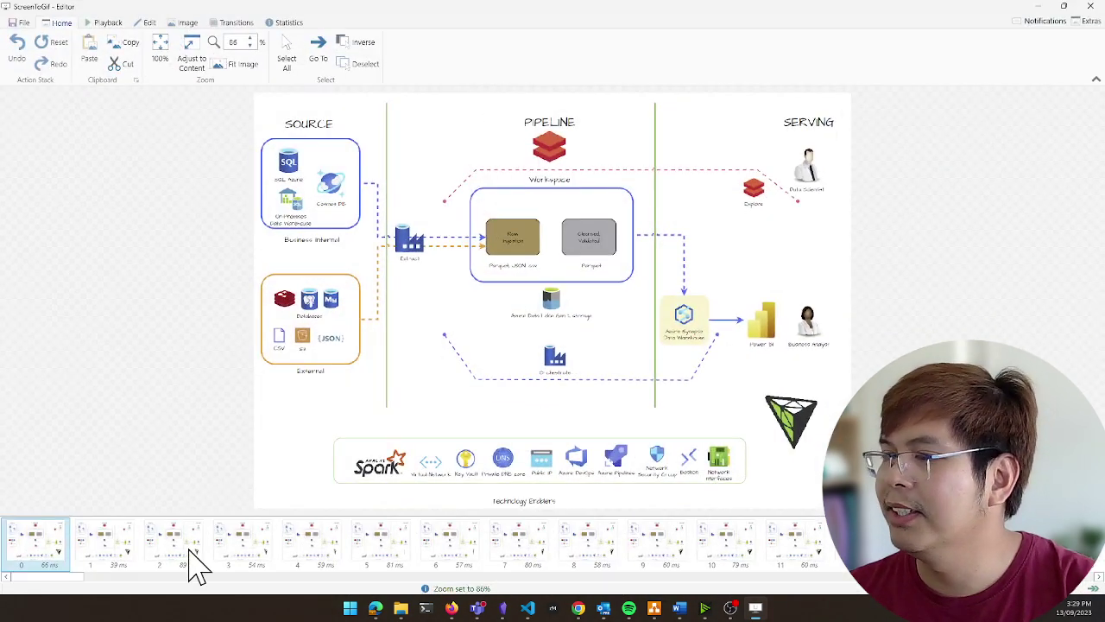
# Step through the captured frames to examine how the logo and the dashed connectors animate.
pyautogui.click(109, 553)
pyautogui.moveTo(61, 581); pyautogui.dragTo(34, 585)
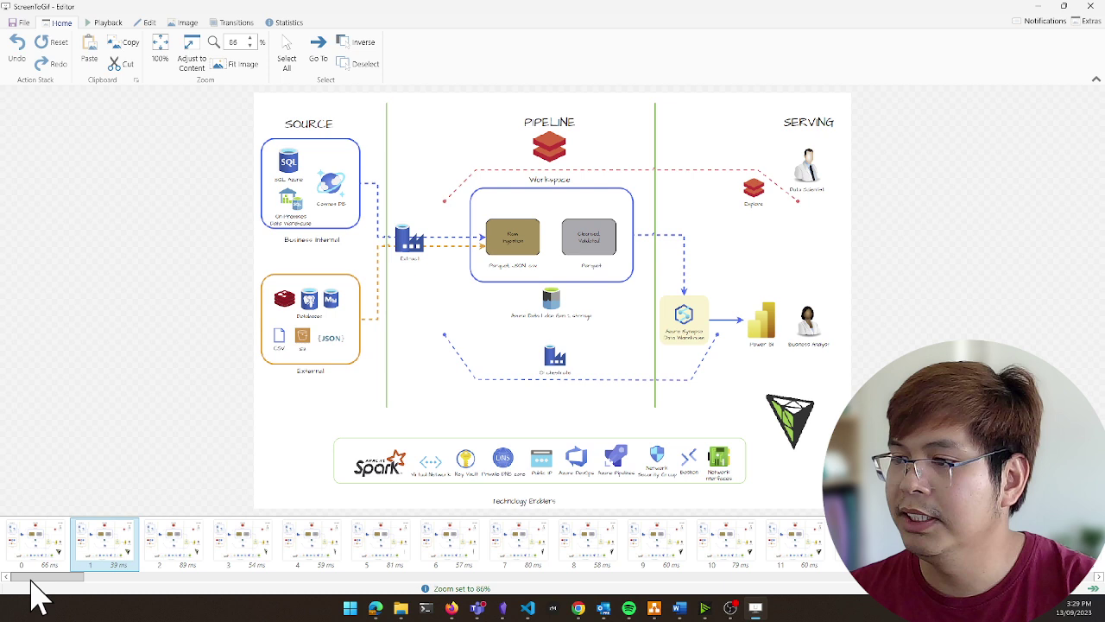
pyautogui.click(177, 544)
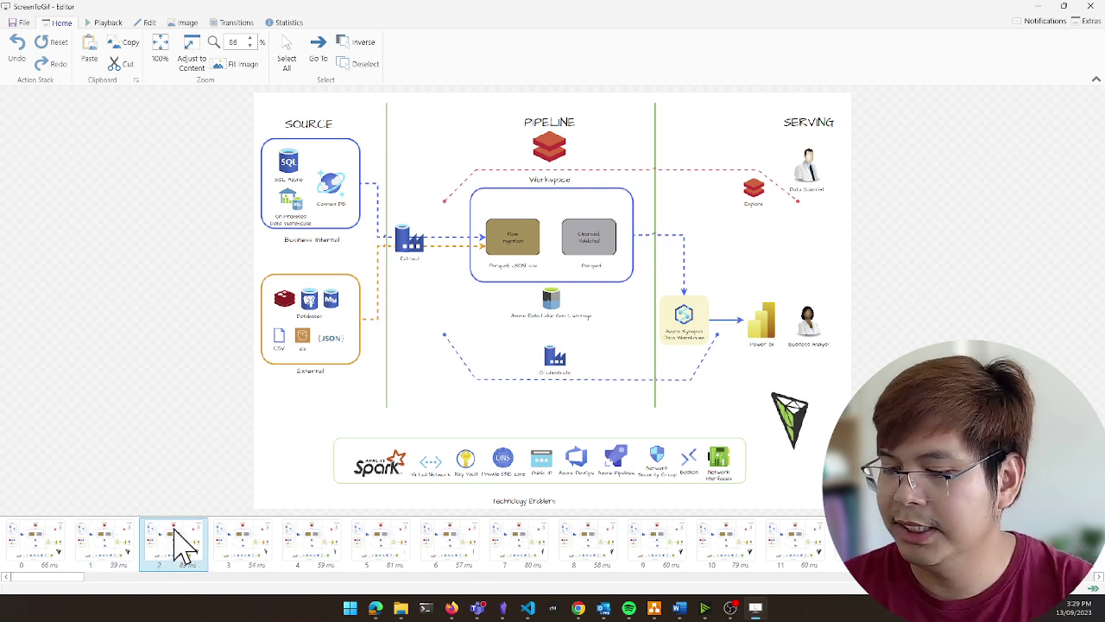
pyautogui.press('Left')
pyautogui.press('Left')
pyautogui.press('Right')
pyautogui.press('Right')
pyautogui.press('Right')
pyautogui.press('Right')
pyautogui.press('Right')
pyautogui.press('Right')
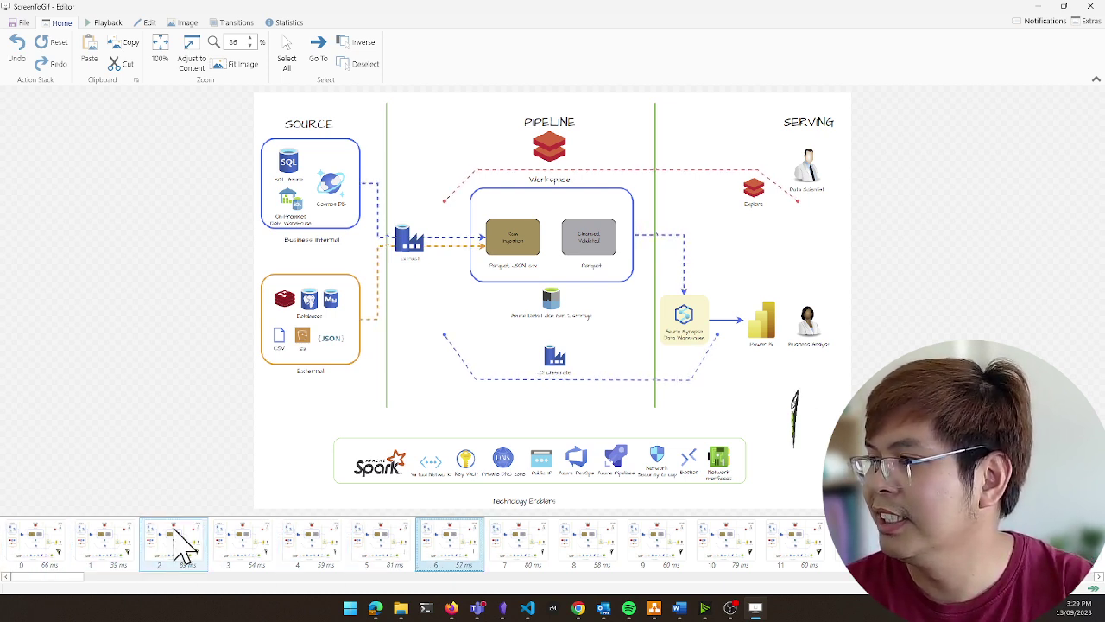
pyautogui.press('Right')
pyautogui.press('Right')
pyautogui.press('Right')
pyautogui.press('Right')
pyautogui.press('Right')
pyautogui.press('Right')
pyautogui.press('Right')
pyautogui.press('Right')
pyautogui.press('Right')
pyautogui.press('Right')
pyautogui.press('Left')
pyautogui.press('Left')
pyautogui.press('Left')
pyautogui.press('Left')
pyautogui.press('Left')
pyautogui.press('Left')
pyautogui.press('Left')
pyautogui.press('Left')
pyautogui.press('Left')
pyautogui.press('Left')
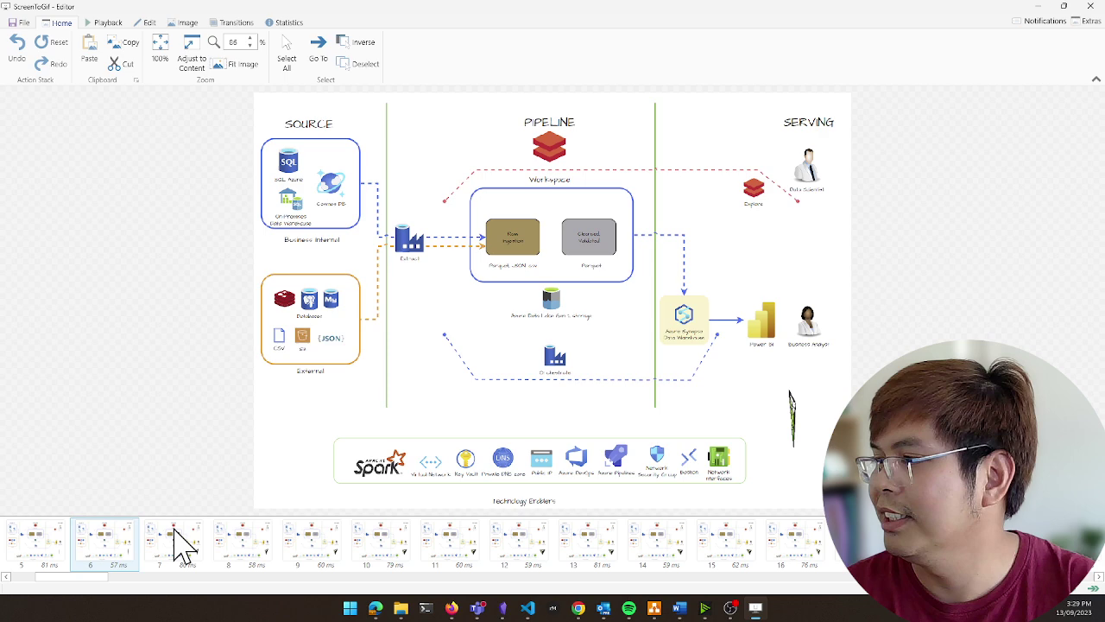
pyautogui.press('Right')
pyautogui.press('Right')
pyautogui.press('Right')
pyautogui.press('Right')
pyautogui.press('Right')
pyautogui.press('Right')
pyautogui.press('Right')
pyautogui.press('Right')
pyautogui.press('Right')
pyautogui.press('Right')
pyautogui.press('Right')
pyautogui.press('Right')
pyautogui.press('Right')
pyautogui.press('Right')
pyautogui.press('Right')
pyautogui.press('Right')
pyautogui.press('Right')
pyautogui.press('Right')
pyautogui.press('Right')
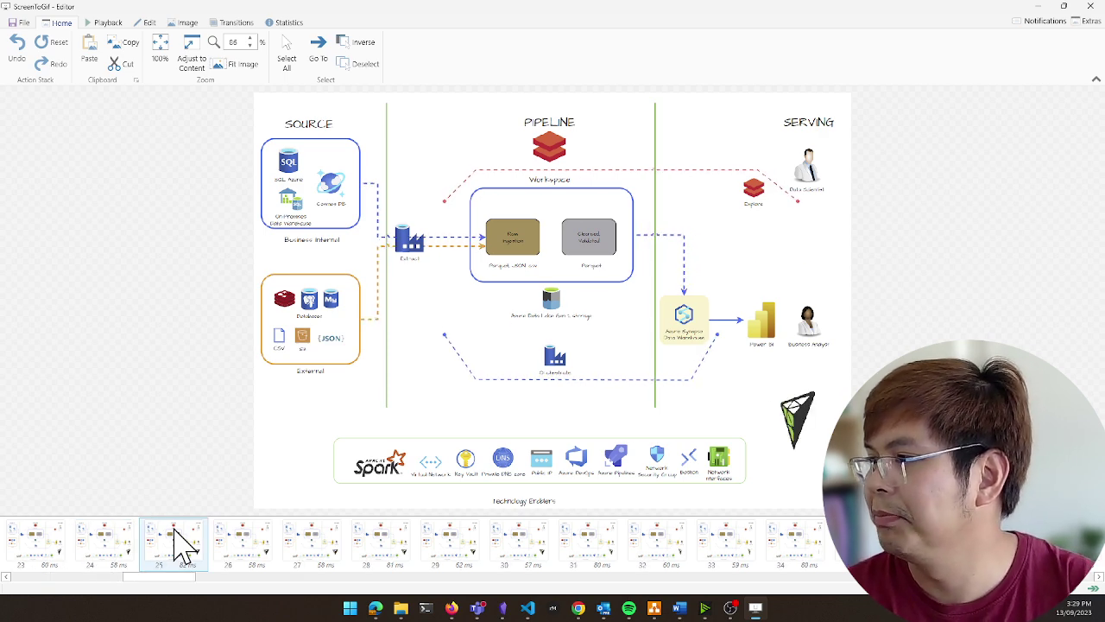
pyautogui.press('Right')
pyautogui.press('Right')
pyautogui.press('Right')
pyautogui.press('Right')
pyautogui.press('Right')
pyautogui.press('Right')
pyautogui.press('Right')
pyautogui.press('Right')
pyautogui.press('Right')
pyautogui.press('Right')
pyautogui.press('Right')
pyautogui.press('Right')
pyautogui.press('Right')
pyautogui.press('Right')
pyautogui.press('Right')
pyautogui.press('Right')
pyautogui.press('Right')
pyautogui.press('Right')
pyautogui.press('Right')
pyautogui.press('Right')
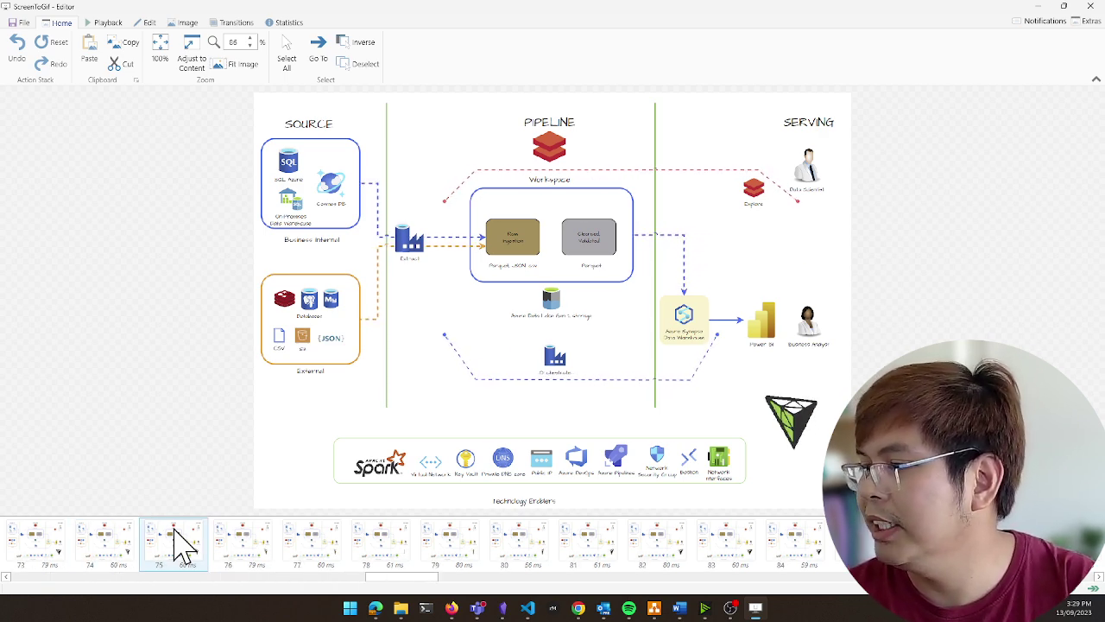
pyautogui.press('Right')
pyautogui.press('Right')
pyautogui.press('Right')
pyautogui.press('Right')
pyautogui.press('Right')
pyautogui.press('Right')
pyautogui.press('Right')
pyautogui.press('Right')
pyautogui.press('Right')
pyautogui.press('Right')
pyautogui.press('Right')
pyautogui.press('Right')
pyautogui.press('Right')
pyautogui.press('Right')
pyautogui.press('Right')
pyautogui.press('Right')
pyautogui.press('Right')
pyautogui.press('Right')
pyautogui.press('Right')
pyautogui.press('Right')
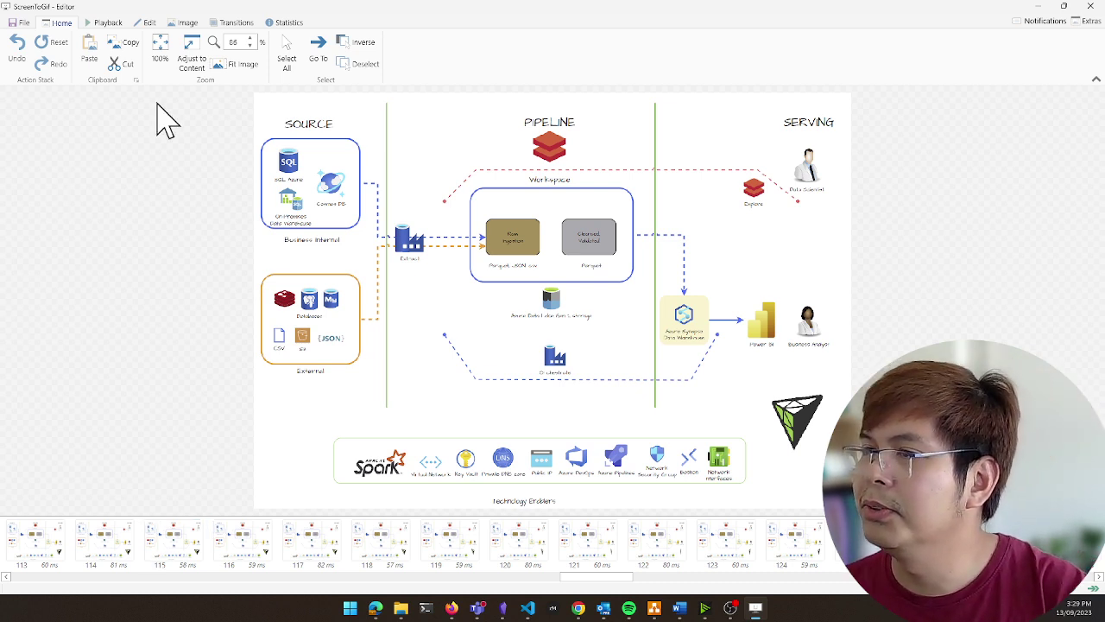
# Export the recording as Synapse MDW.gif in Gif format with the default preset.
pyautogui.click(20, 23)
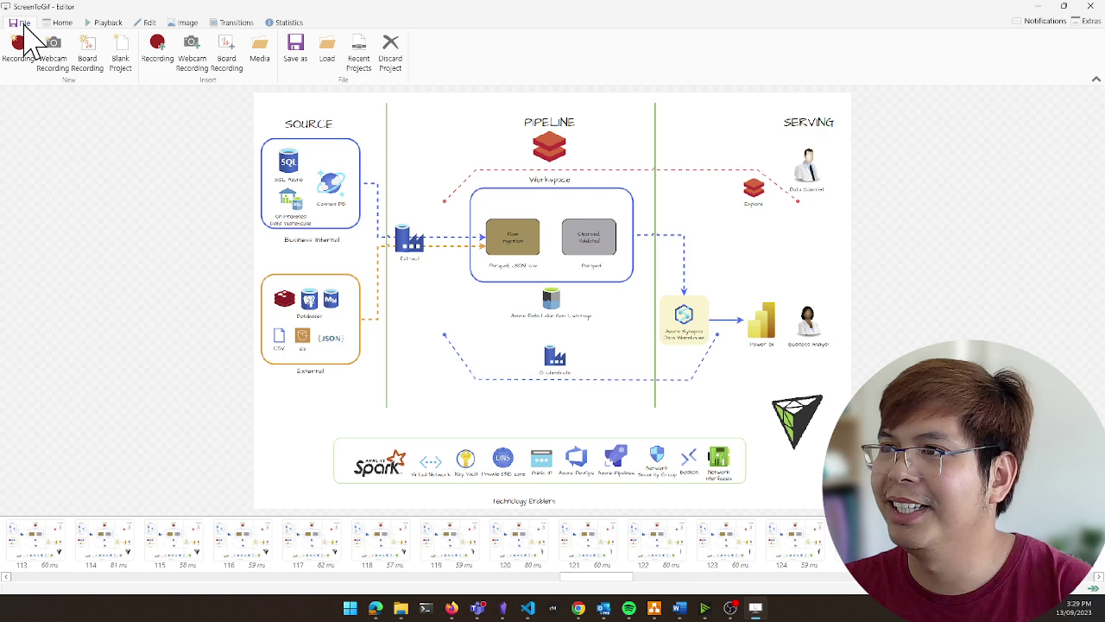
pyautogui.click(295, 51)
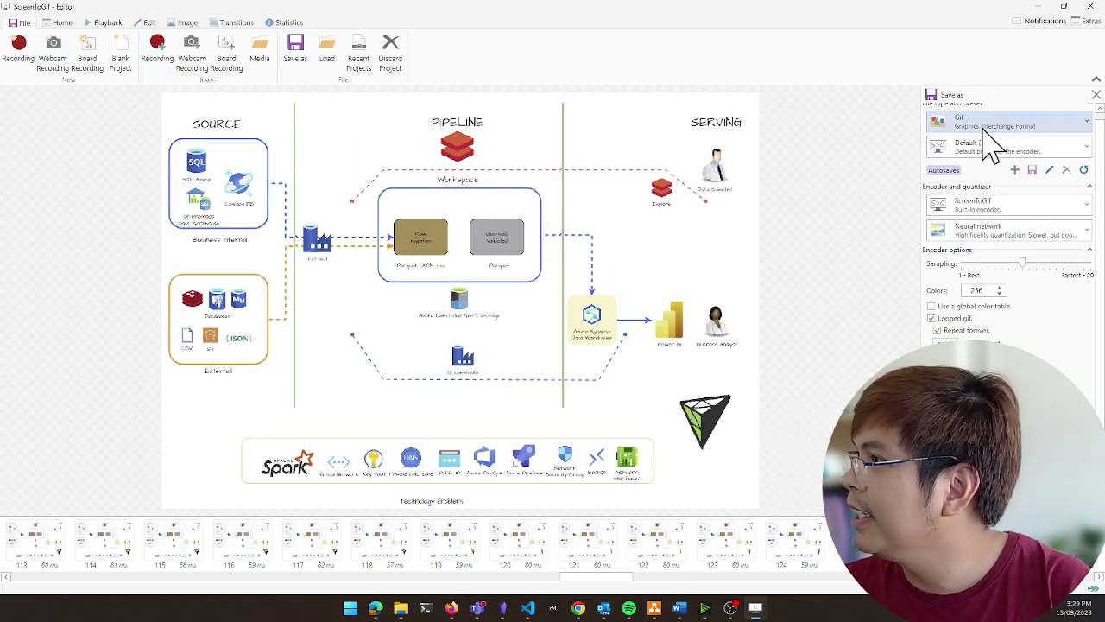
pyautogui.scroll(1, 1036, 173)
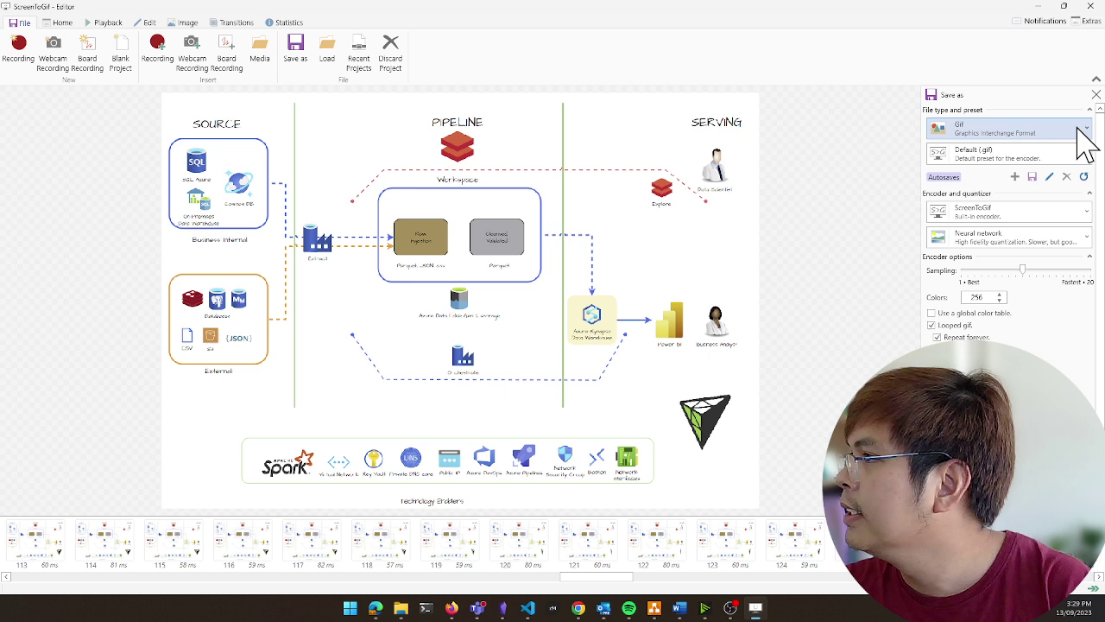
pyautogui.click(1077, 131)
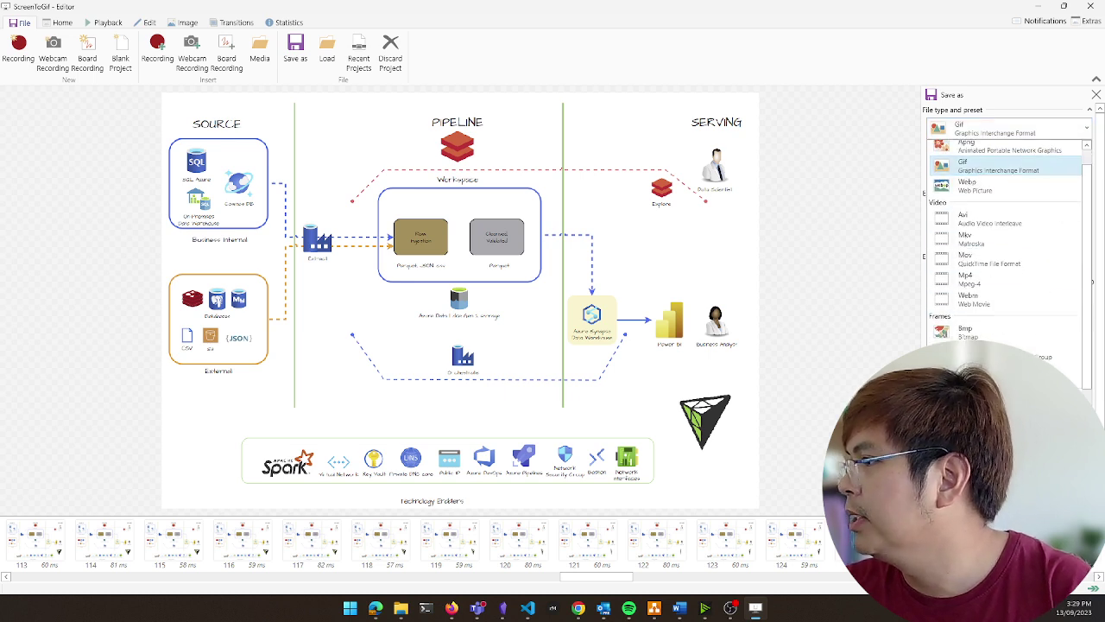
pyautogui.click(1102, 147)
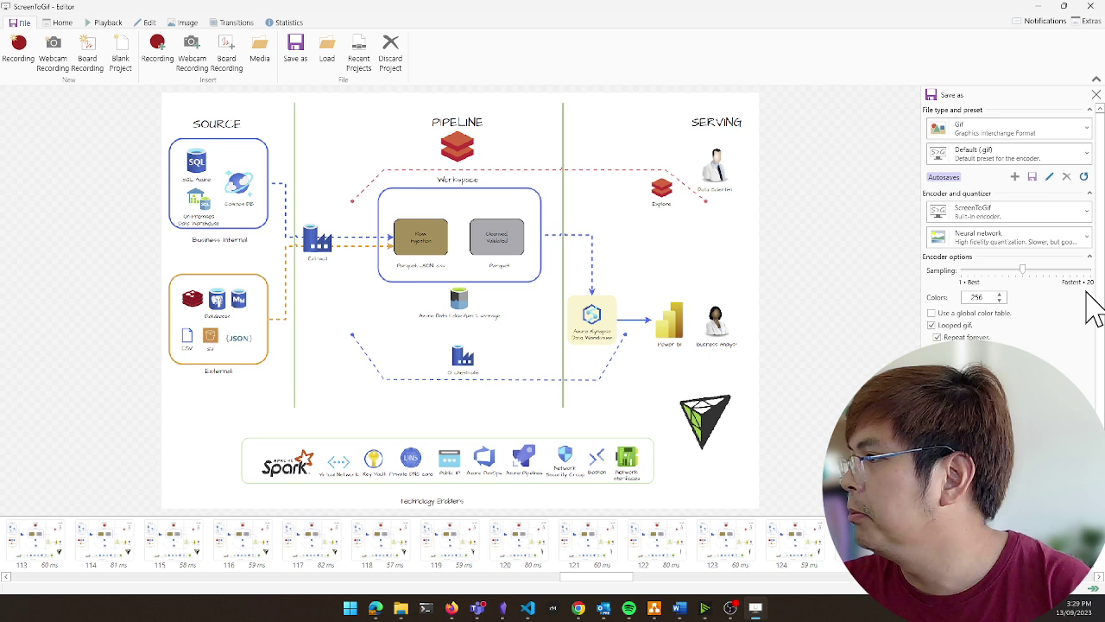
pyautogui.scroll(-1, 1084, 380)
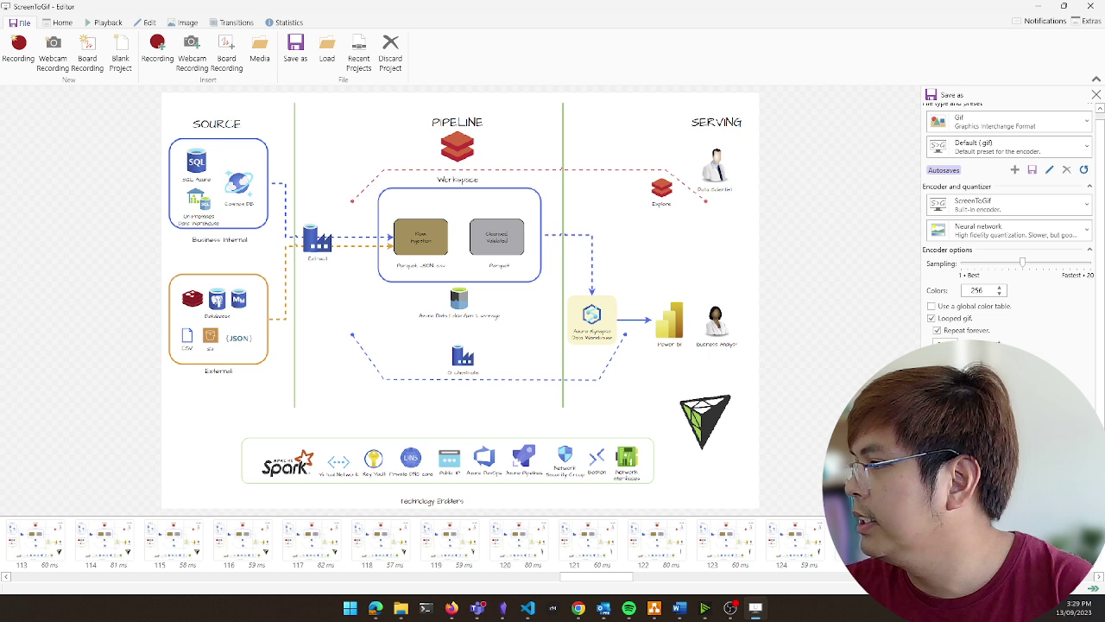
pyautogui.press('Return')
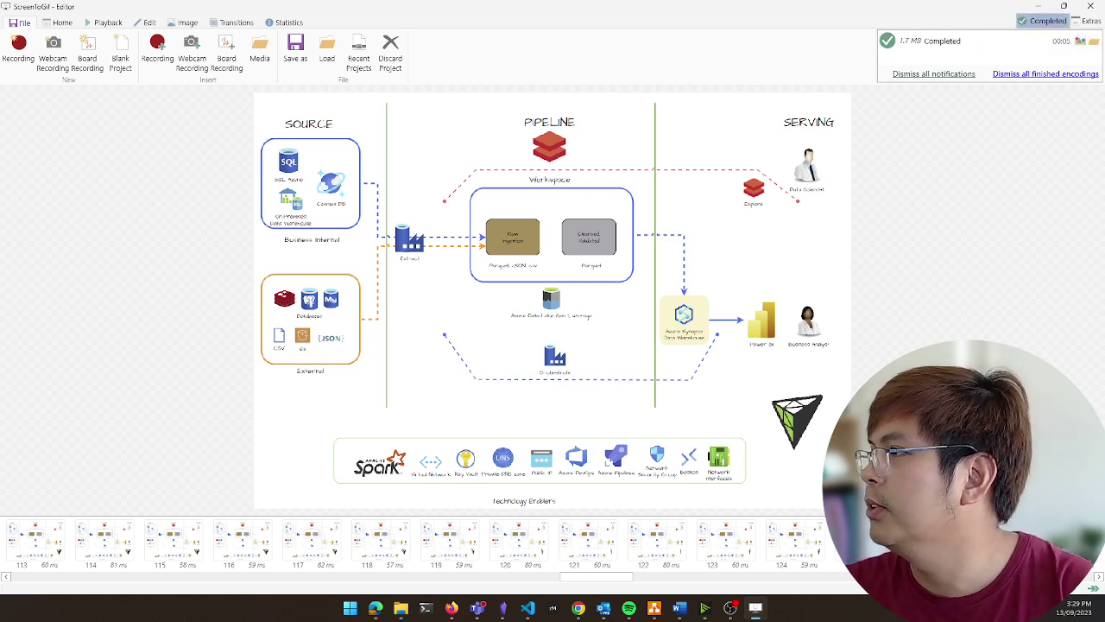
# Open the folder containing the exported GIF and exit the ScreenToGif editor, confirming the exit.
pyautogui.click(1094, 43)
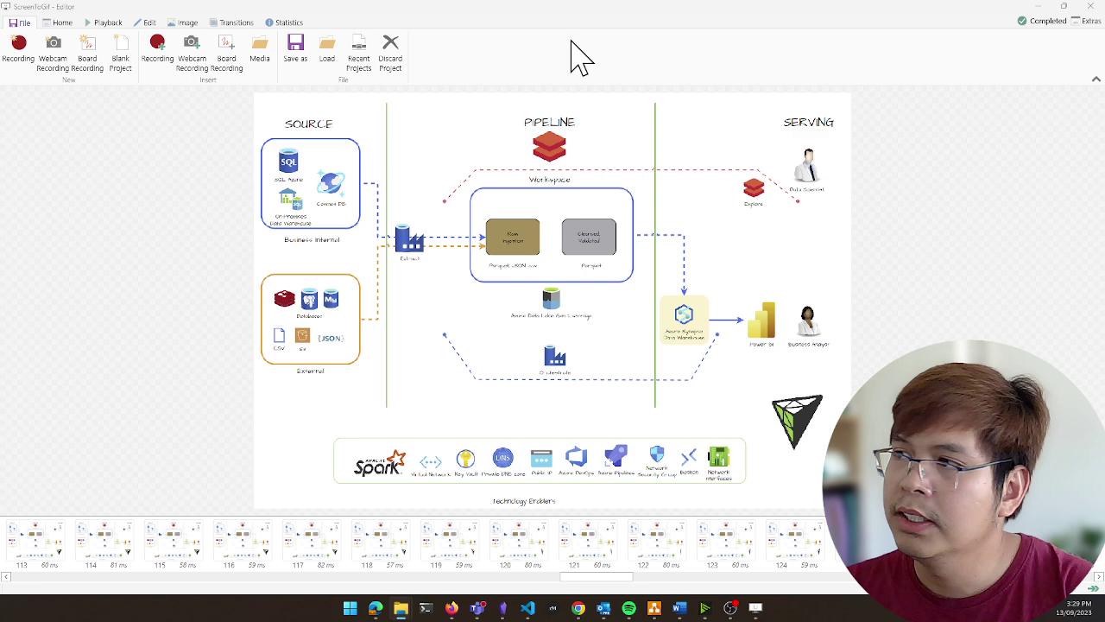
pyautogui.click(1093, 7)
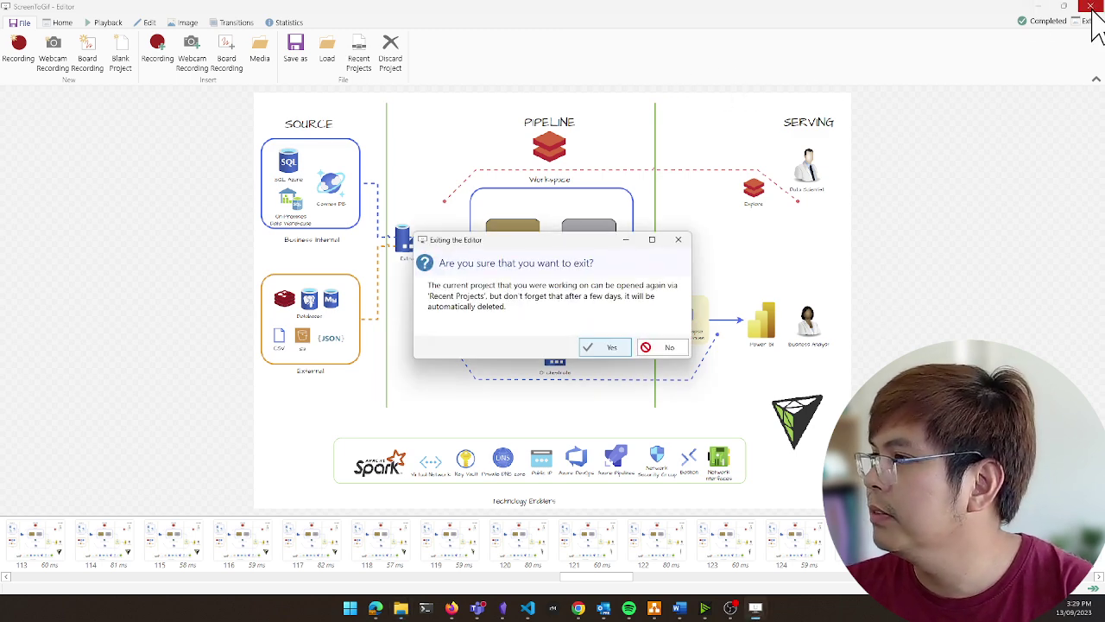
pyautogui.click(602, 349)
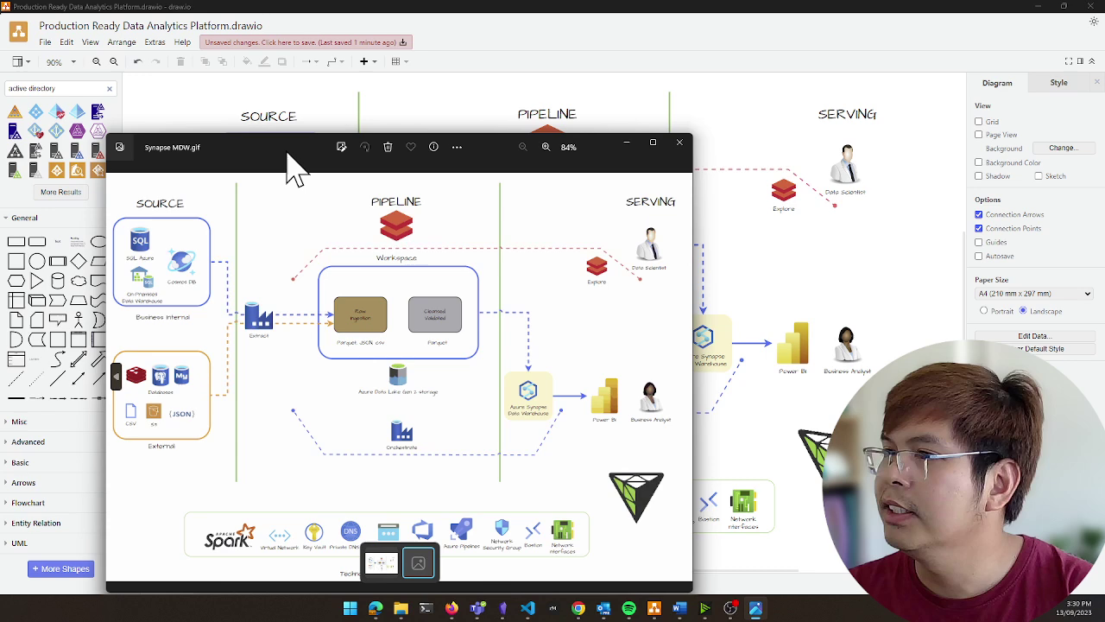
# View Synapse MDW.gif in a maximized image viewer, and minimize the viewer to return to the diagram.
pyautogui.doubleClick(290, 155)
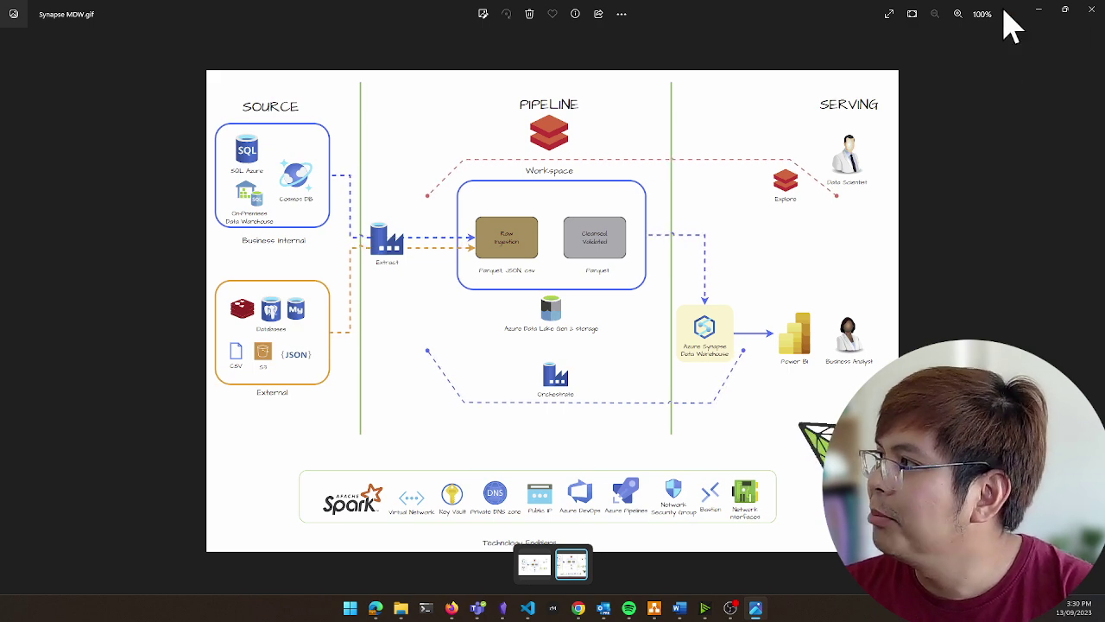
pyautogui.click(1039, 11)
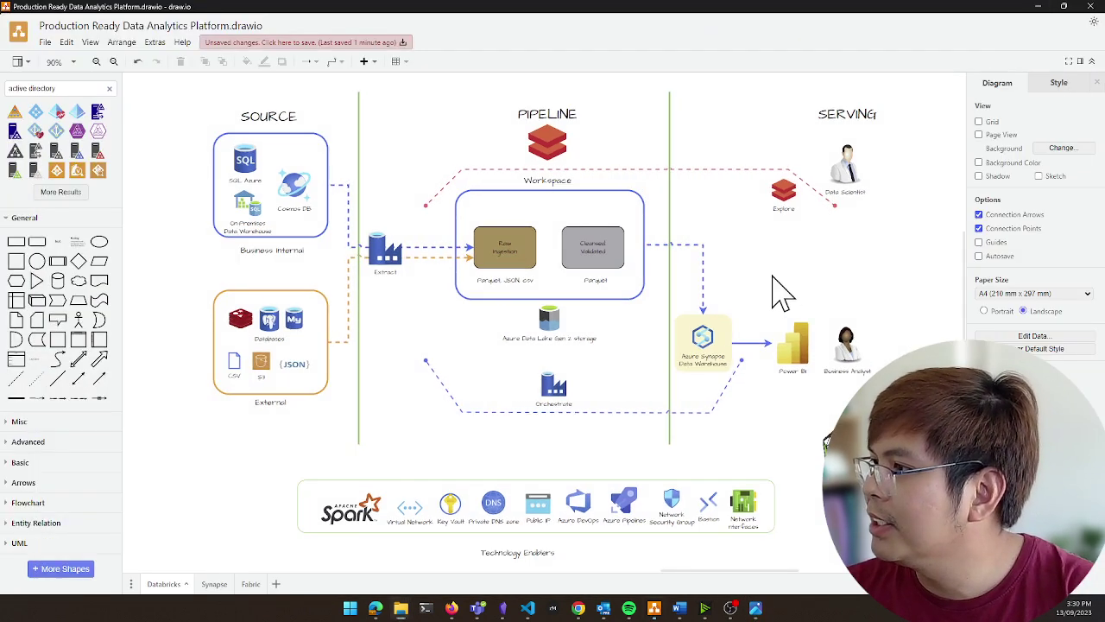
# Try the Gap and Sharp line jump styles on the connector leading to Azure Synapse Data Warehouse.
pyautogui.click(694, 246)
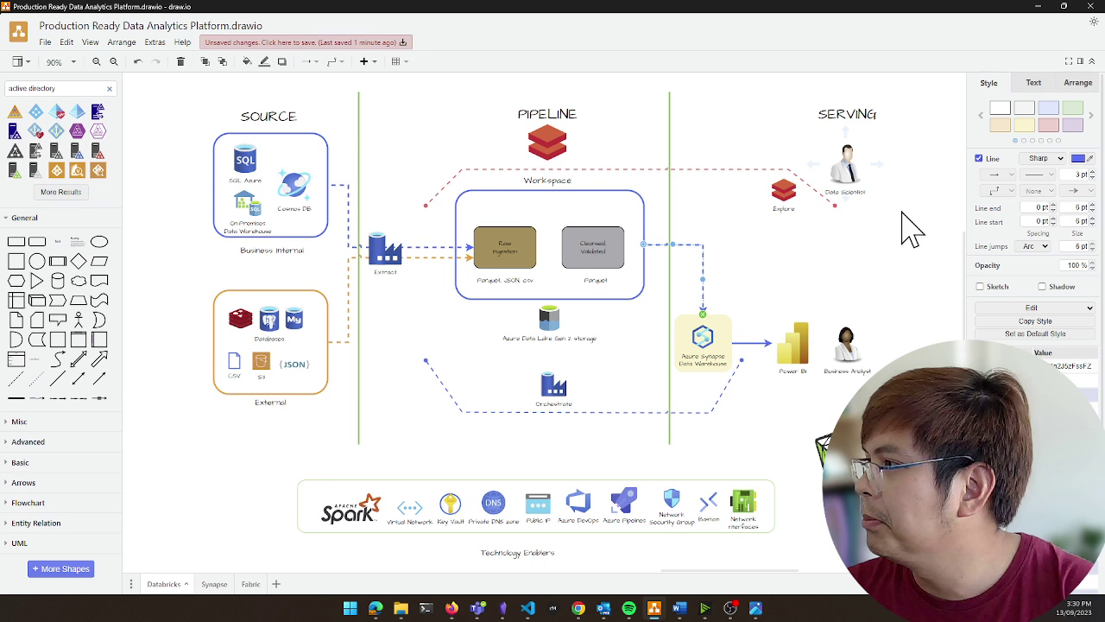
pyautogui.click(1042, 247)
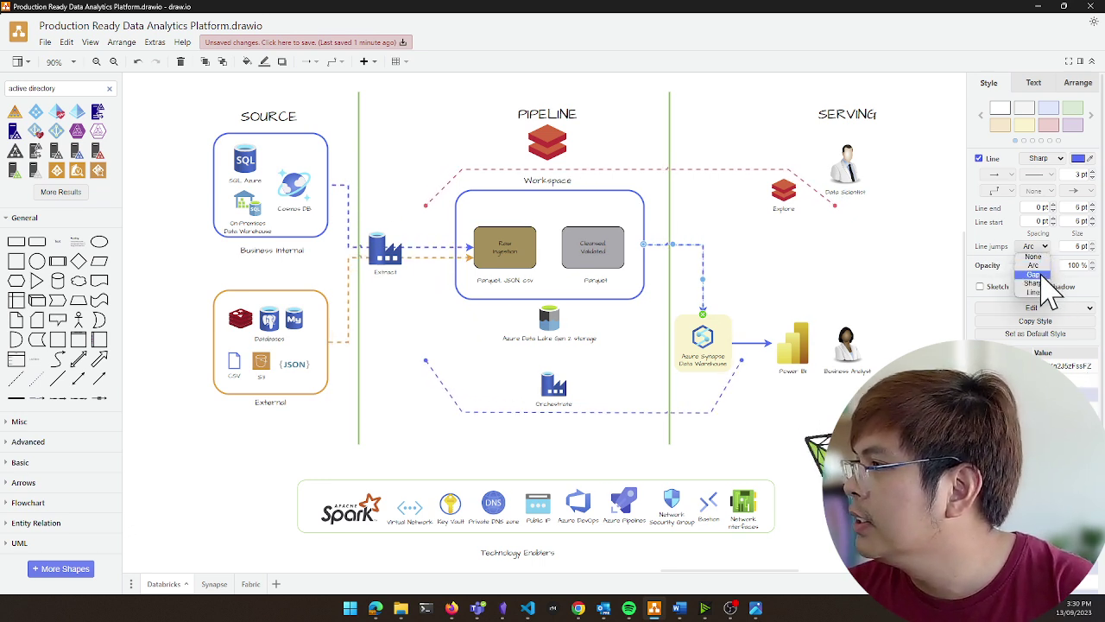
pyautogui.click(1046, 283)
pyautogui.click(1039, 248)
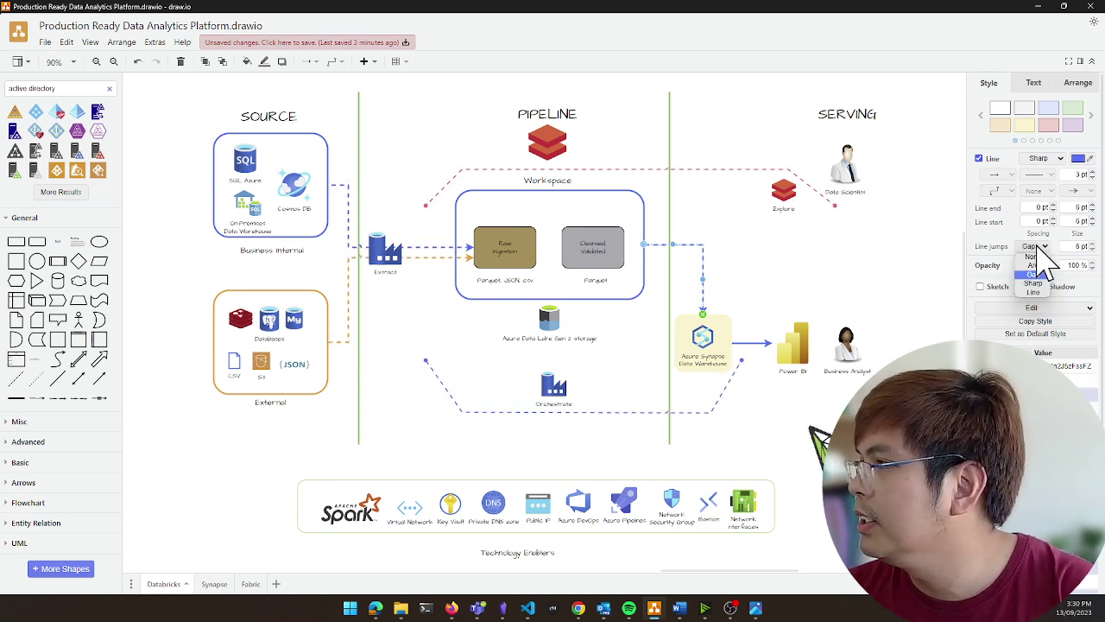
pyautogui.click(1036, 285)
pyautogui.click(1042, 247)
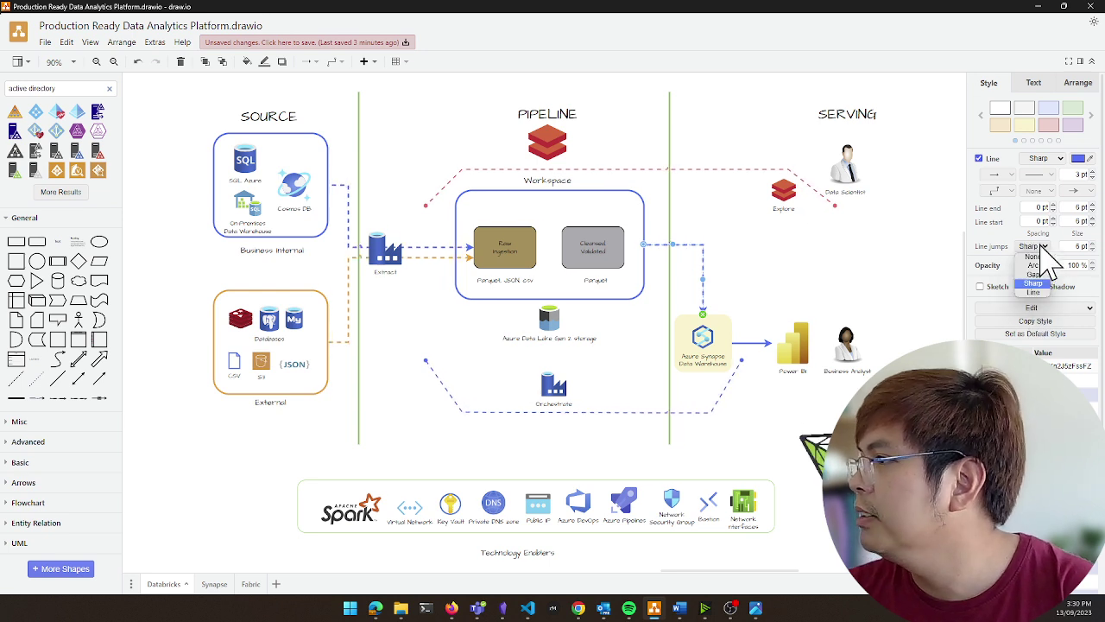
pyautogui.click(1046, 270)
pyautogui.click(778, 254)
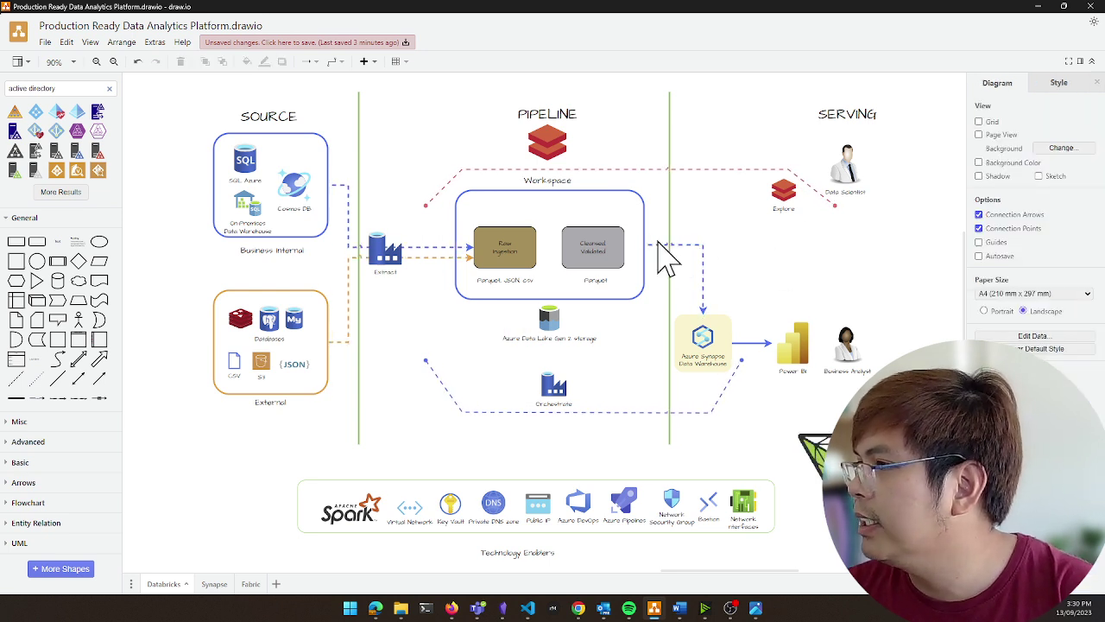